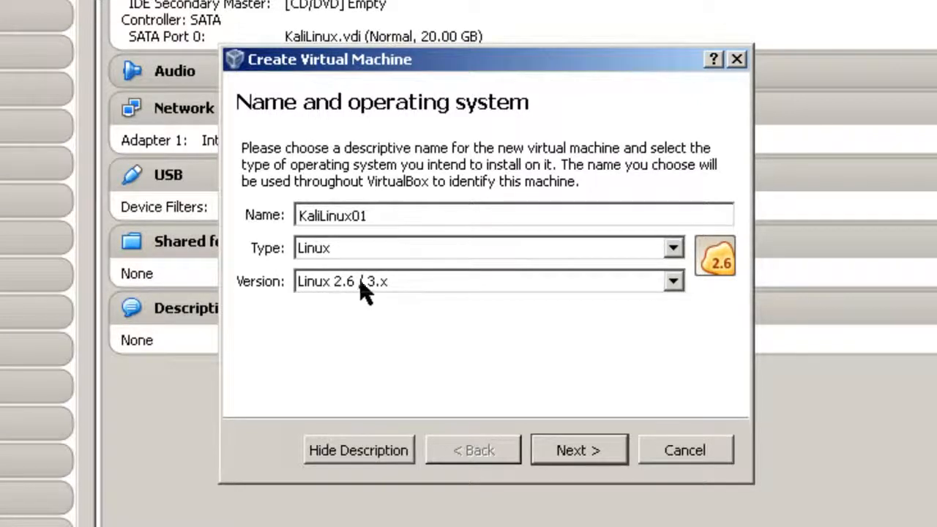
# - Set the KaliLinux01 version to Linux 2.6 / 3.x (64 bit) and continue to memory size
pyautogui.click(681, 286)
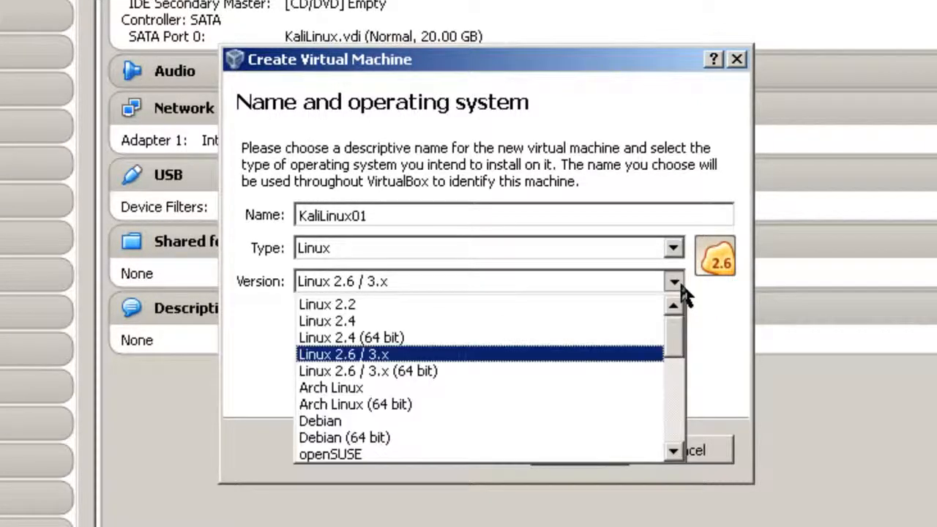
pyautogui.click(413, 375)
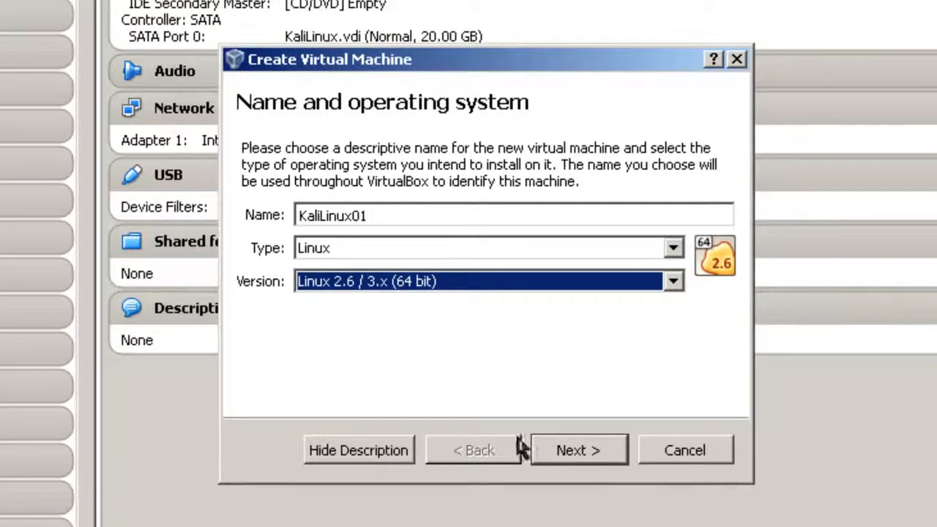
pyautogui.click(569, 451)
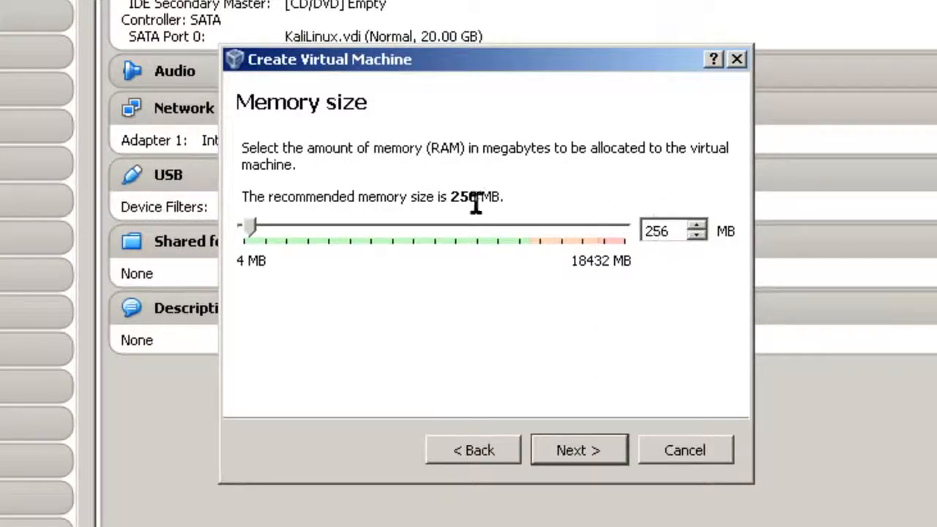
# - Set the memory to 512 MB and choose to create a new virtual hard drive
pyautogui.doubleClick(671, 231)
pyautogui.write('512')
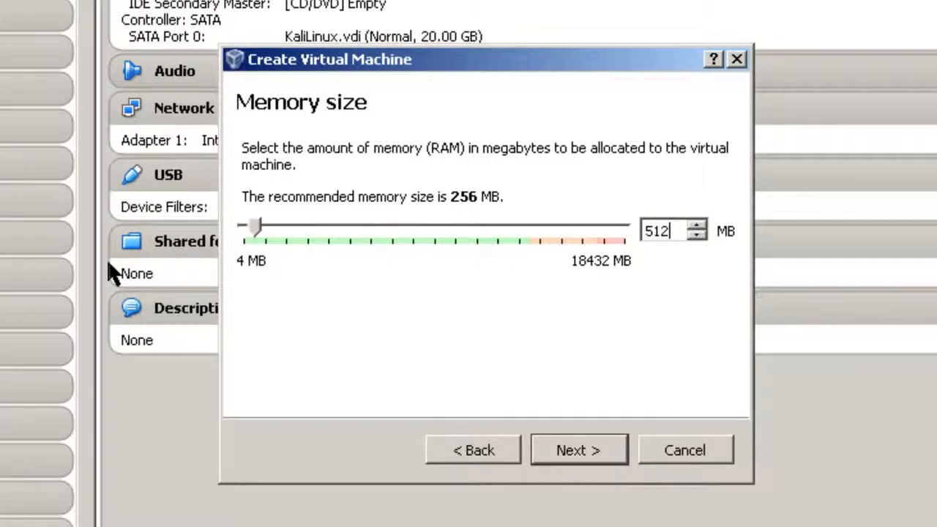
pyautogui.click(592, 452)
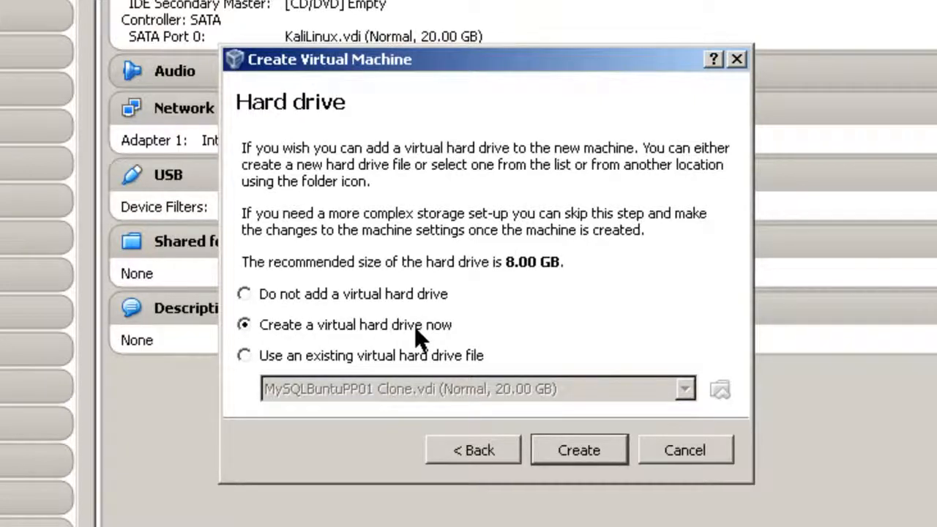
pyautogui.click(597, 451)
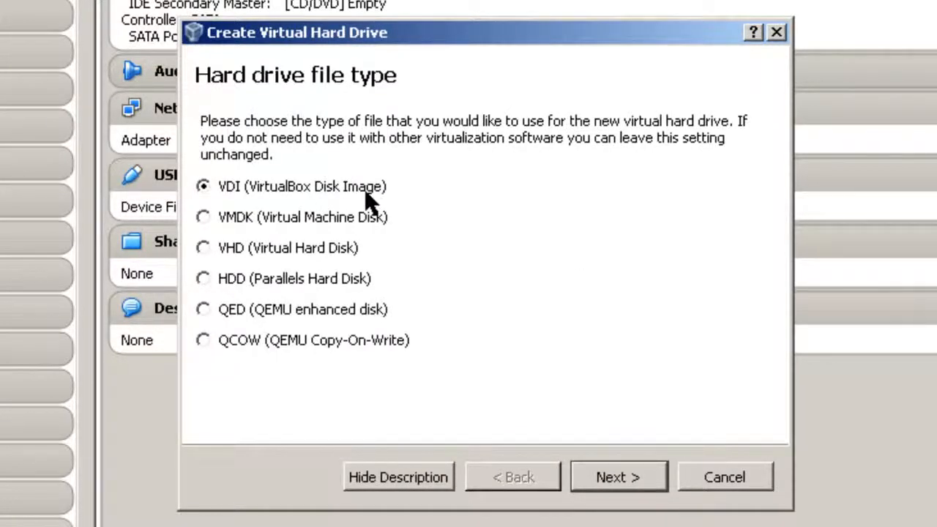
# - Keep VDI and dynamic allocation, set the disk size to 20 GB, and create the machine
pyautogui.click(637, 481)
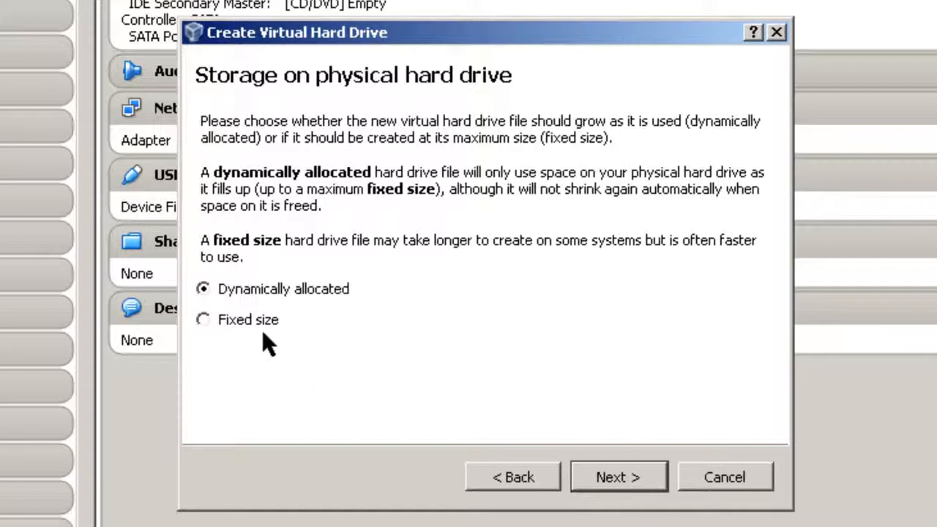
pyautogui.click(606, 484)
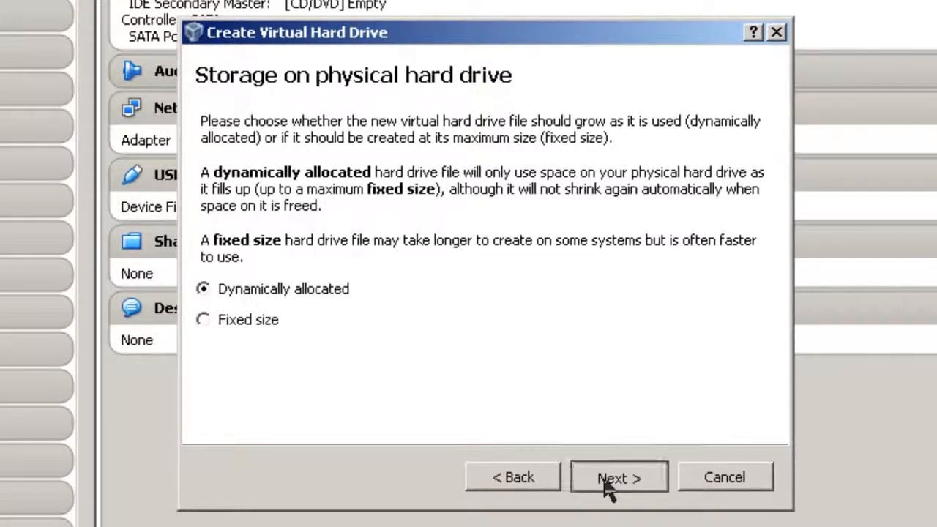
pyautogui.press('BackSpace')
pyautogui.write('20.00 GB')
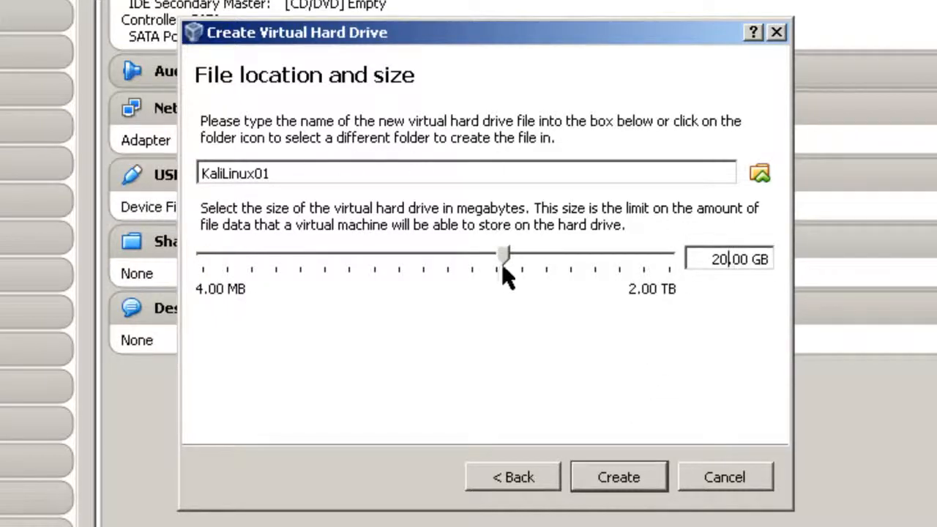
pyautogui.click(620, 479)
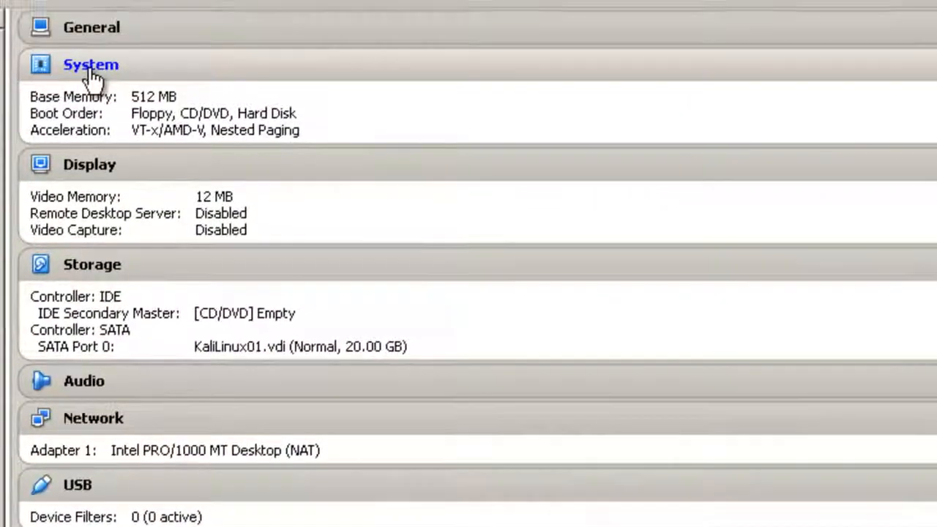
# - Turn on Enable PAE/NX in KaliLinux01's System > Processor settings and save
pyautogui.click(91, 68)
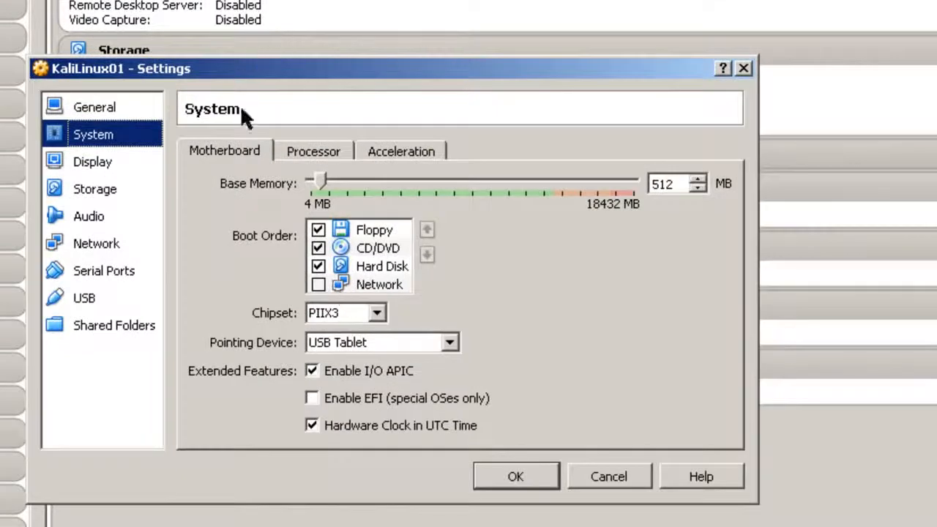
pyautogui.click(313, 153)
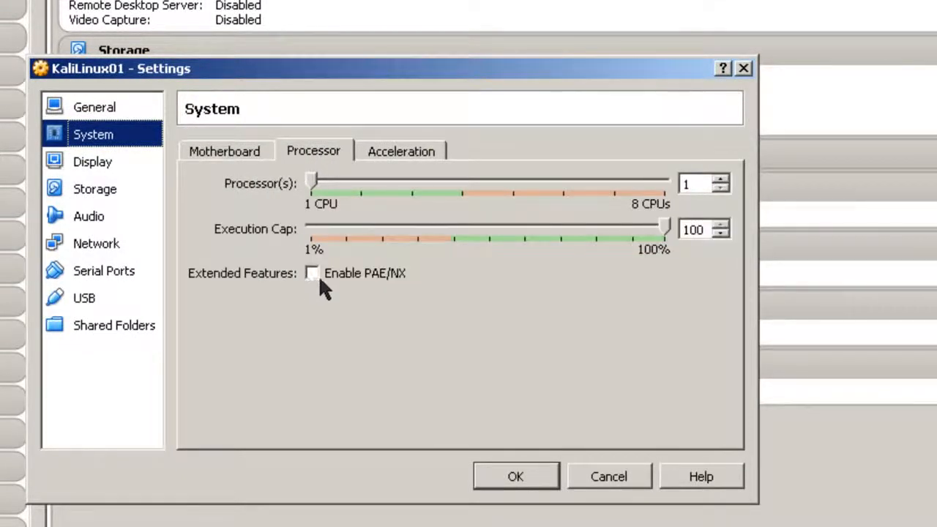
pyautogui.click(315, 272)
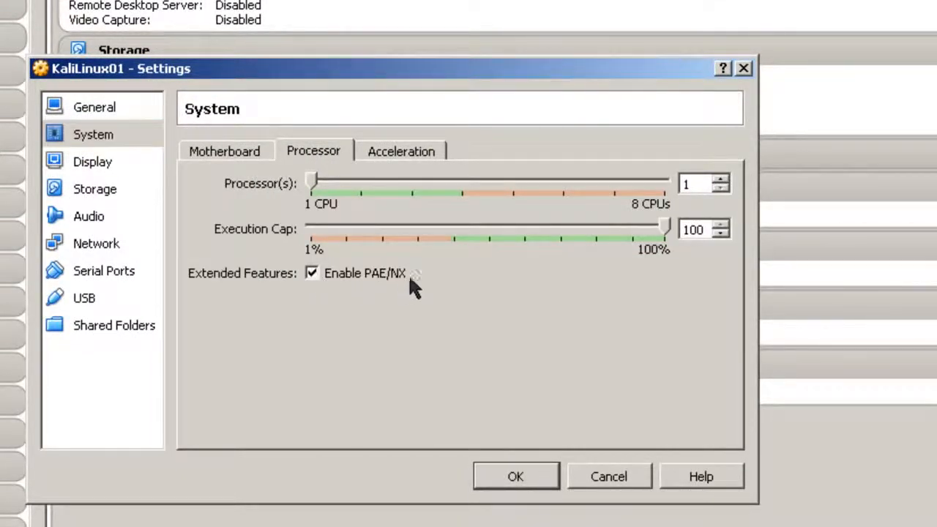
pyautogui.moveTo(395, 275)
pyautogui.click(519, 476)
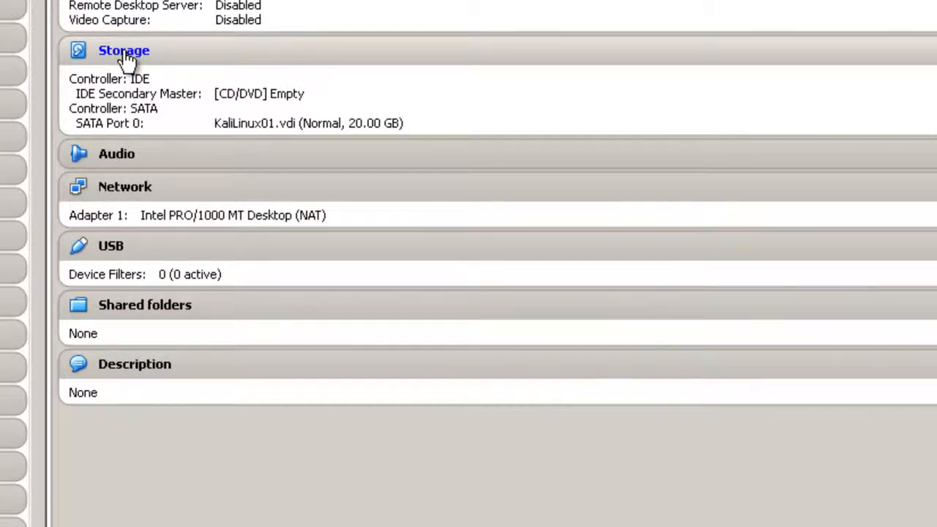
# - Attach kali-linux-1.0.6-amd64.iso to the empty IDE CD/DVD drive and save the storage settings
pyautogui.click(127, 56)
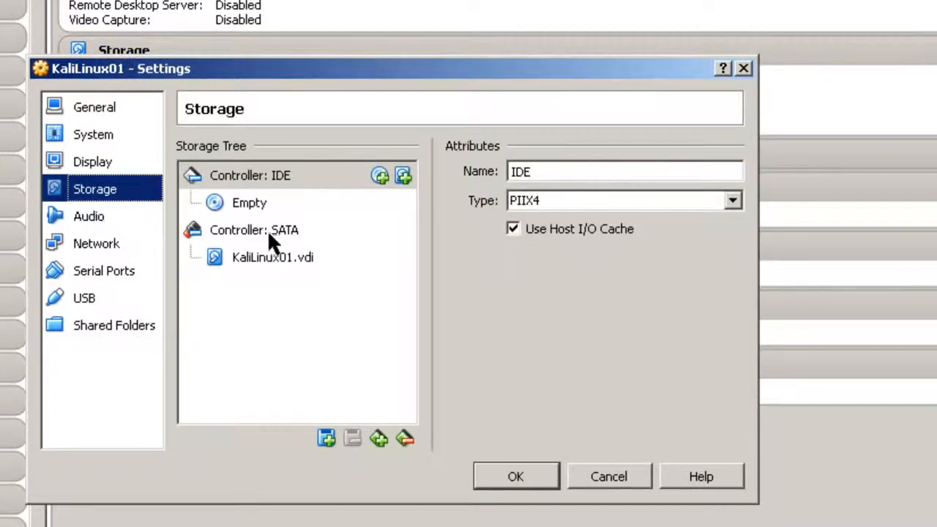
pyautogui.click(249, 205)
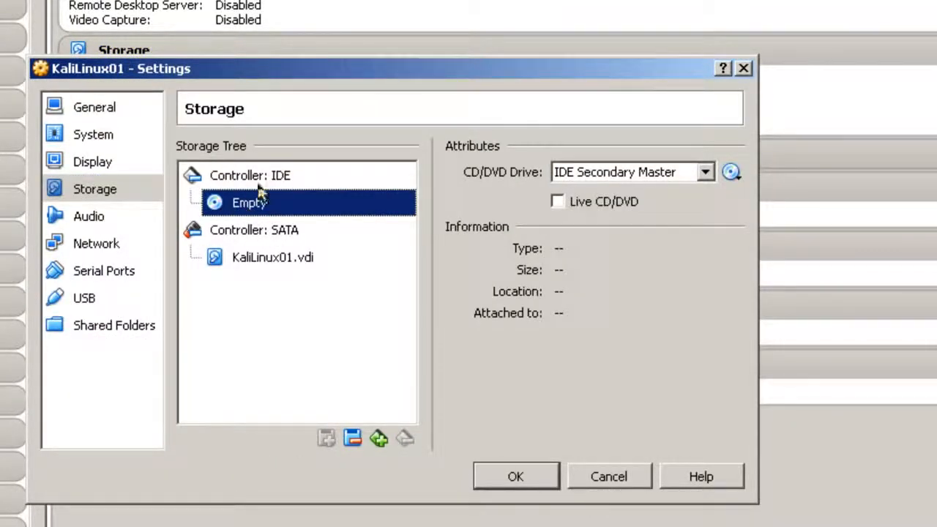
pyautogui.click(731, 173)
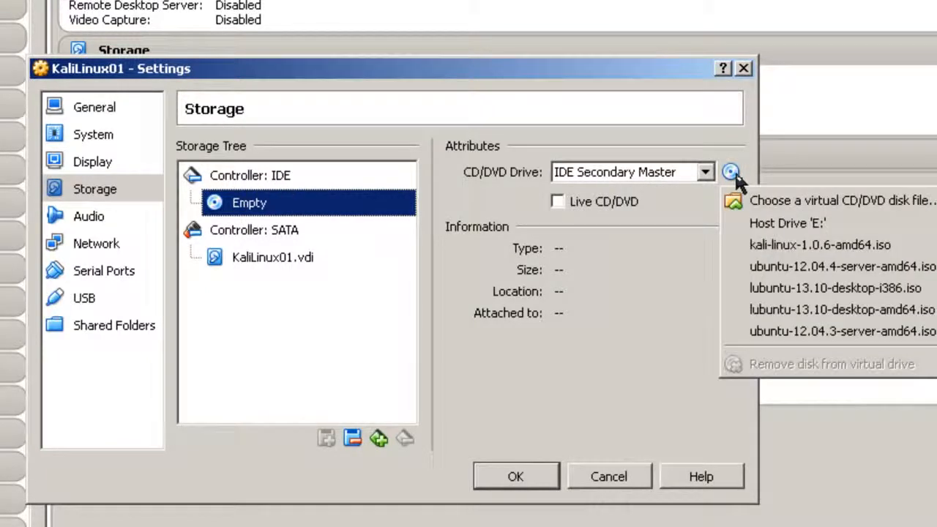
pyautogui.click(778, 201)
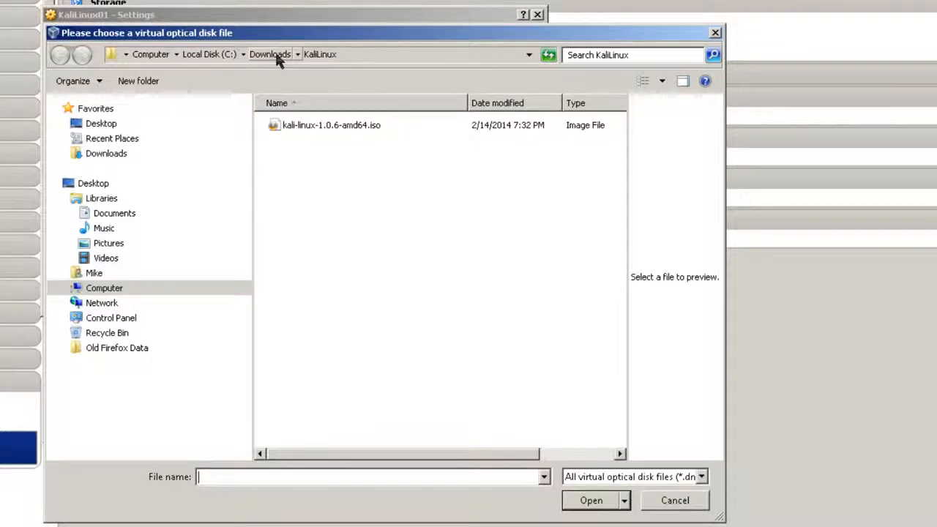
pyautogui.click(303, 127)
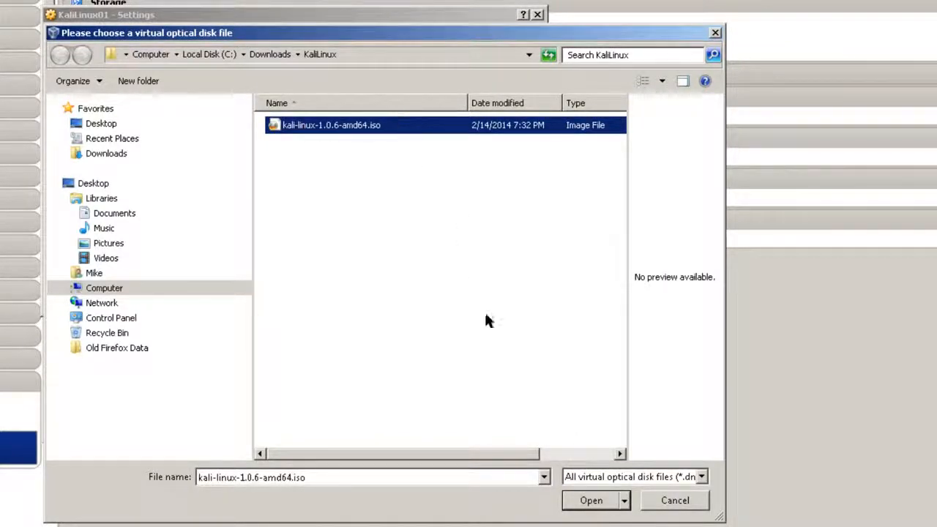
pyautogui.click(606, 506)
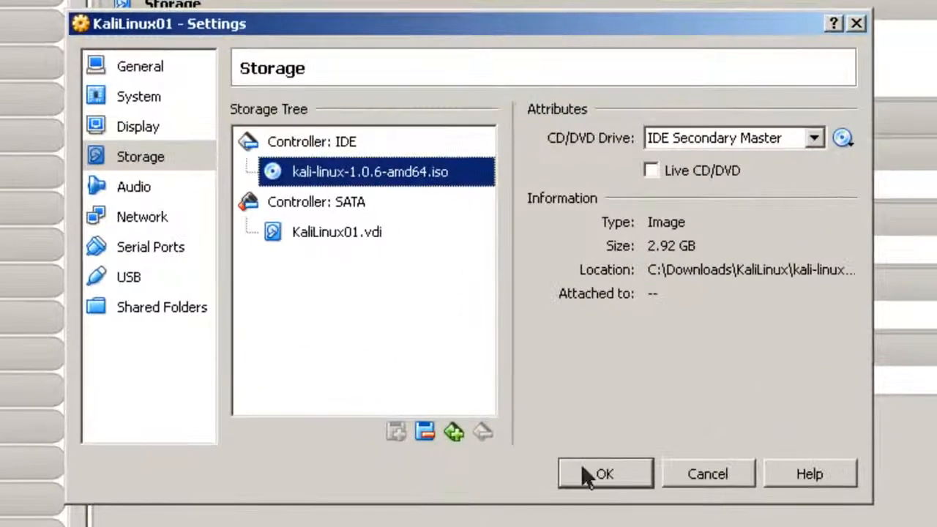
pyautogui.click(528, 422)
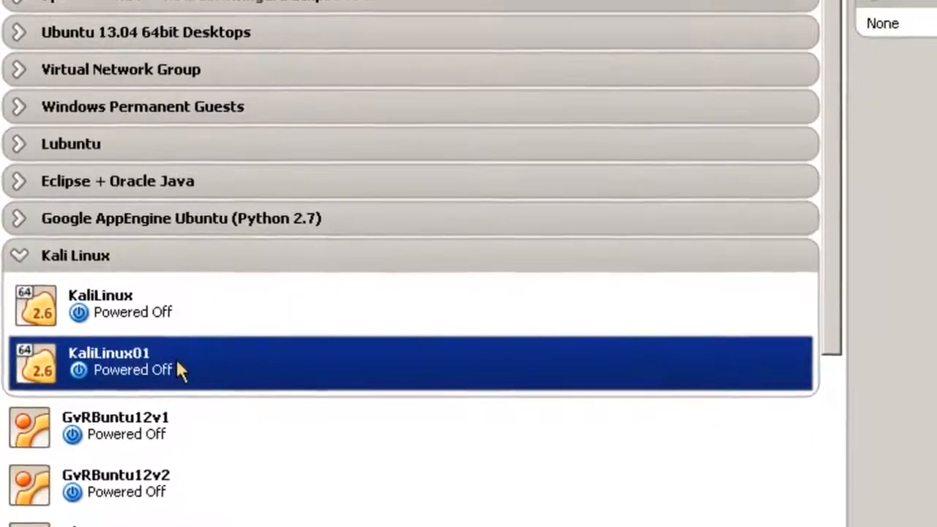
# - Start KaliLinux01 and boot the text-mode Install entry from the Kali boot menu
pyautogui.rightClick(196, 339)
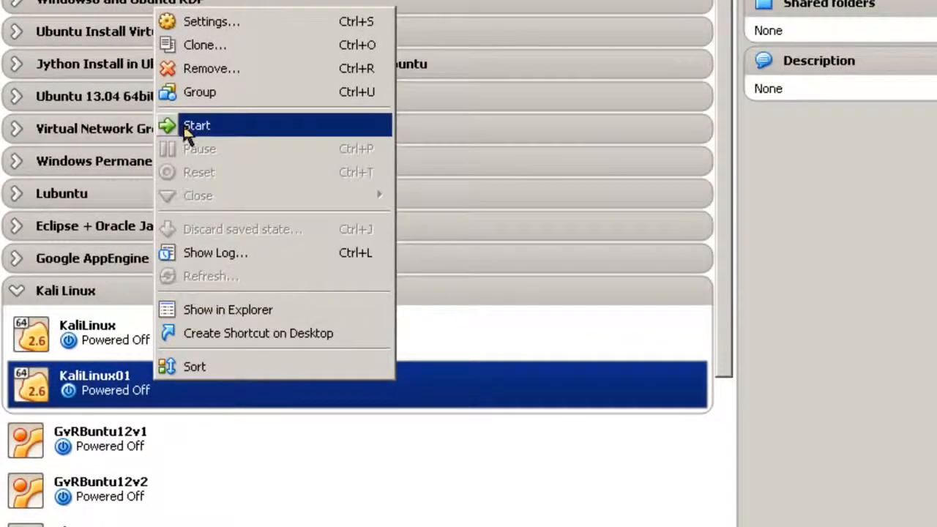
pyautogui.click(192, 89)
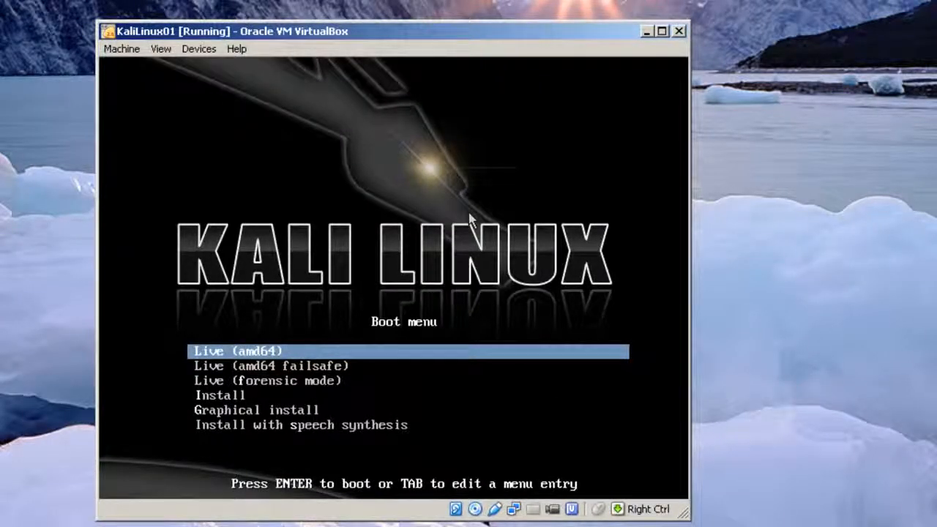
pyautogui.press('Down')
pyautogui.press('Down')
pyautogui.press('Down')
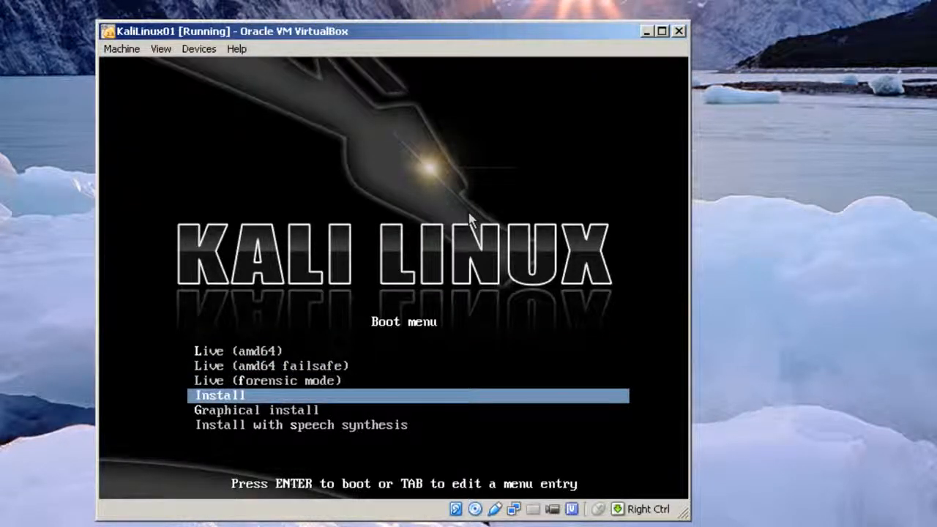
pyautogui.press('Down')
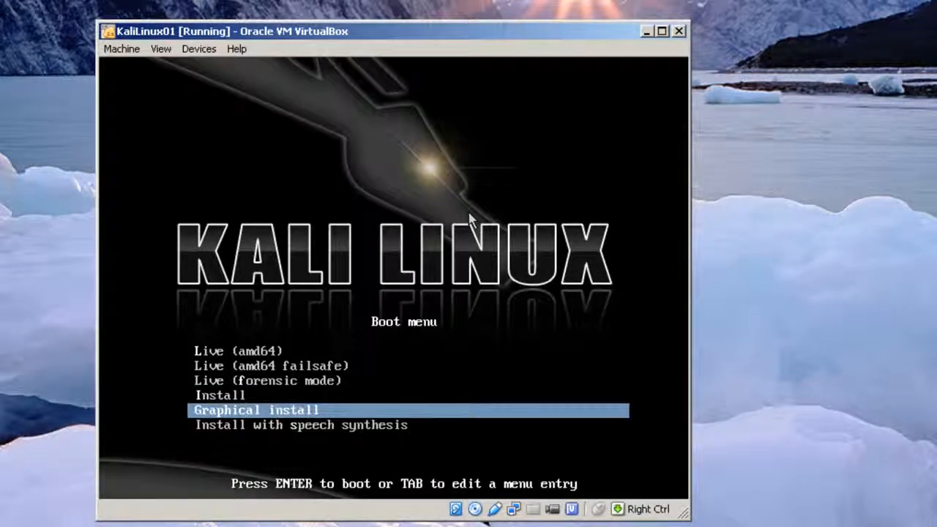
pyautogui.press('Down')
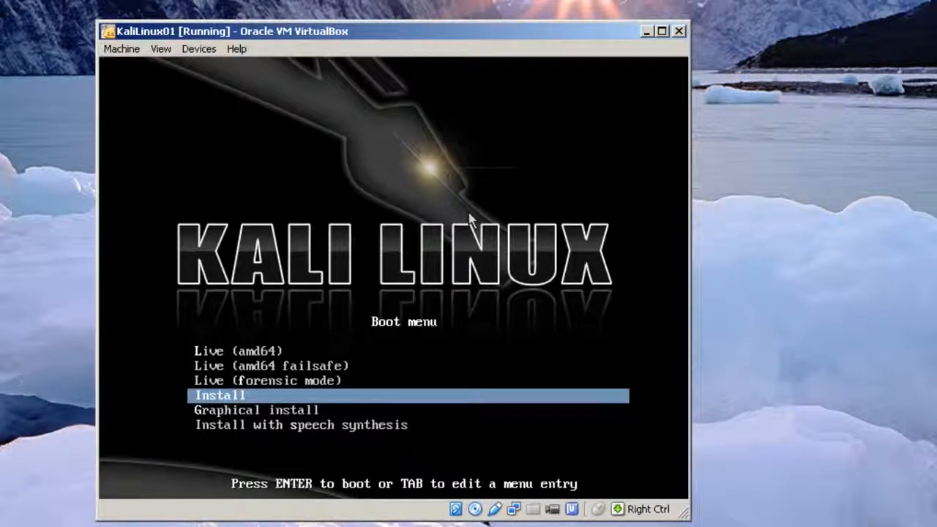
pyautogui.press('Return')
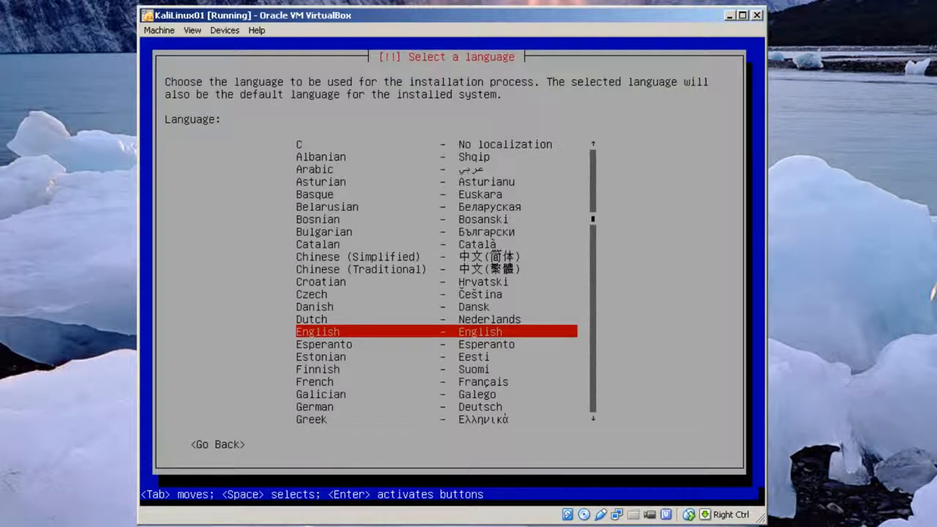
# - Accept English as language, United States as location, and the American English keymap
pyautogui.press('Return')
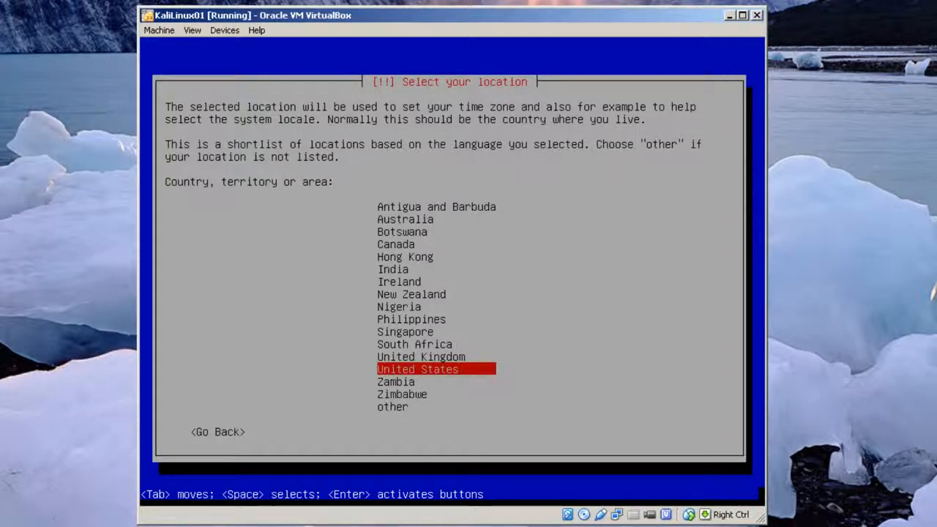
pyautogui.press('Return')
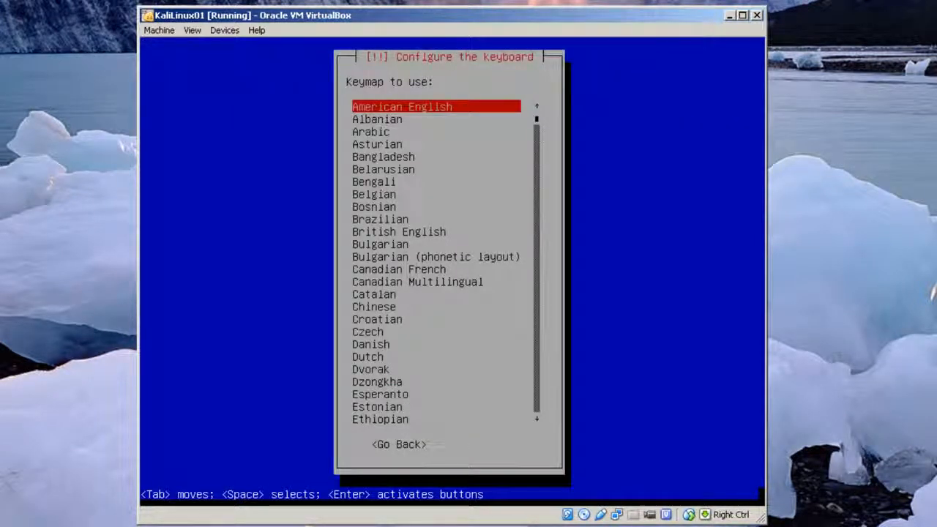
pyautogui.press('Return')
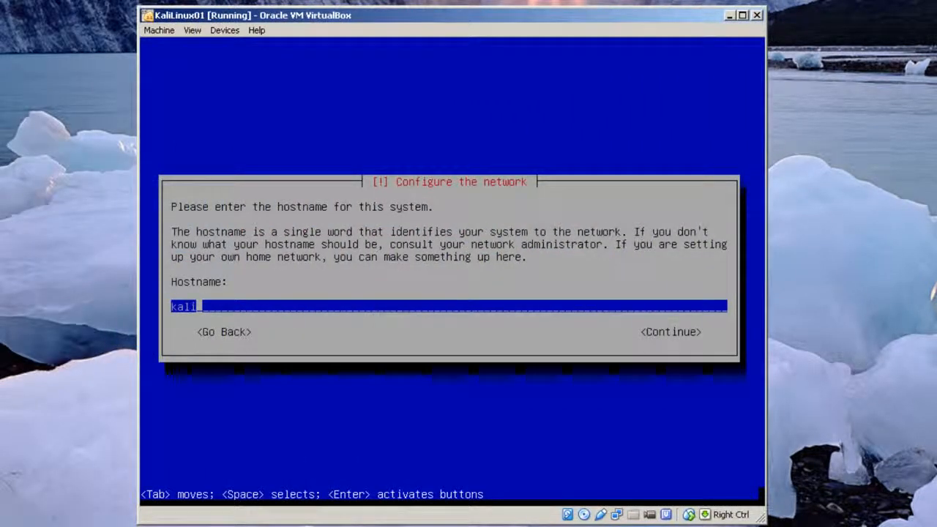
# - Set the hostname to kalilinux01 and the domain name to private.edu
pyautogui.write('linux01')
pyautogui.press('Return')
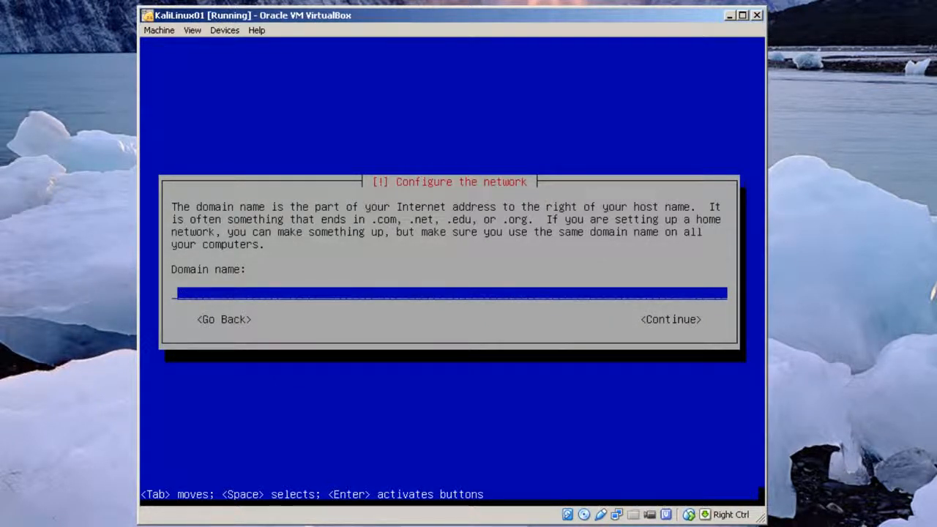
pyautogui.write('kallli')
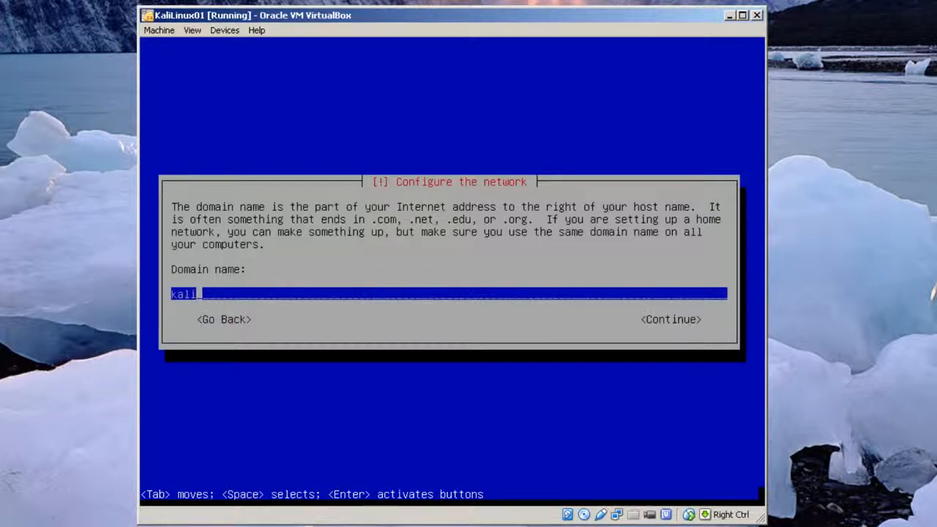
pyautogui.write('nux01.')
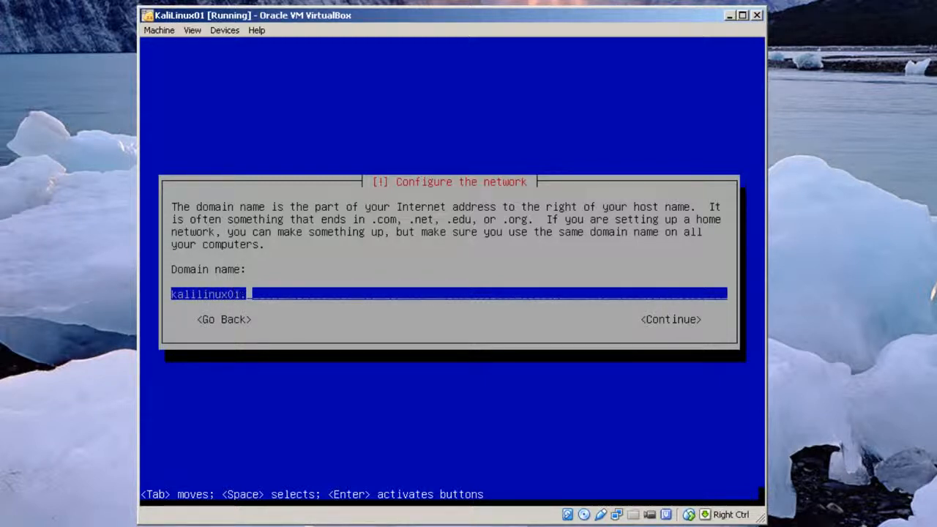
pyautogui.write('private.ee')
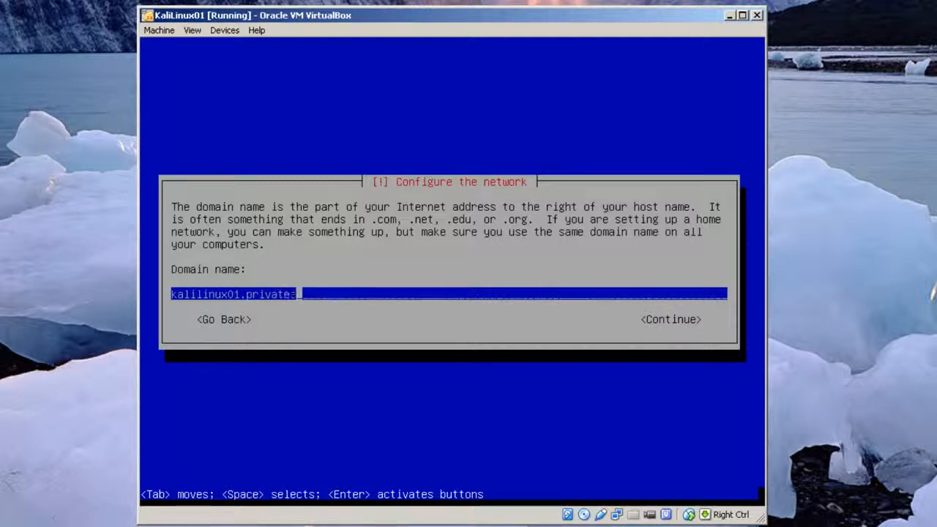
pyautogui.press('BackSpace')
pyautogui.write('du')
pyautogui.press('Left')
pyautogui.press('Left')
pyautogui.press('Left')
pyautogui.press('Left')
pyautogui.press('Left')
pyautogui.press('Left')
pyautogui.press('Left')
pyautogui.press('Left')
pyautogui.press('Left')
pyautogui.press('Left')
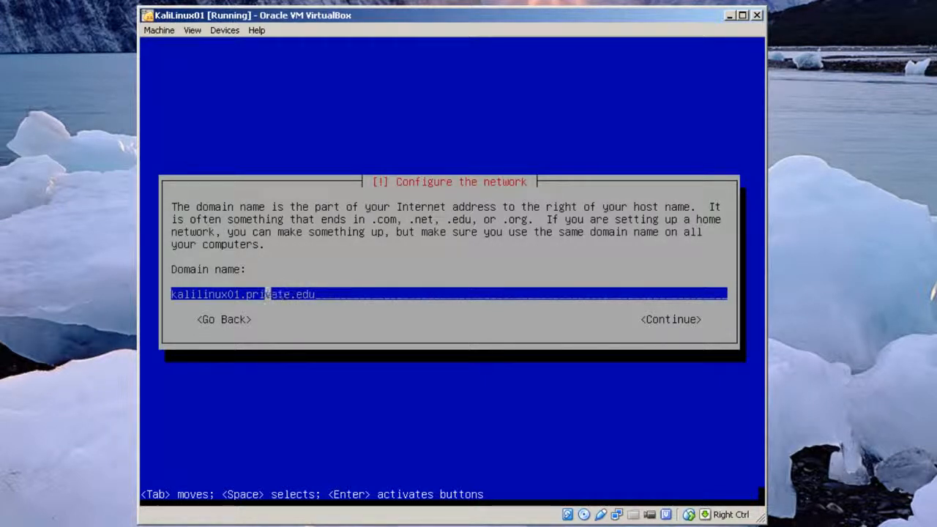
pyautogui.press('Left')
pyautogui.press('BackSpace')
pyautogui.press('BackSpace')
pyautogui.press('BackSpace')
pyautogui.press('BackSpace')
pyautogui.press('BackSpace')
pyautogui.press('BackSpace')
pyautogui.press('BackSpace')
pyautogui.press('BackSpace')
pyautogui.press('BackSpace')
pyautogui.press('BackSpace')
pyautogui.press('BackSpace')
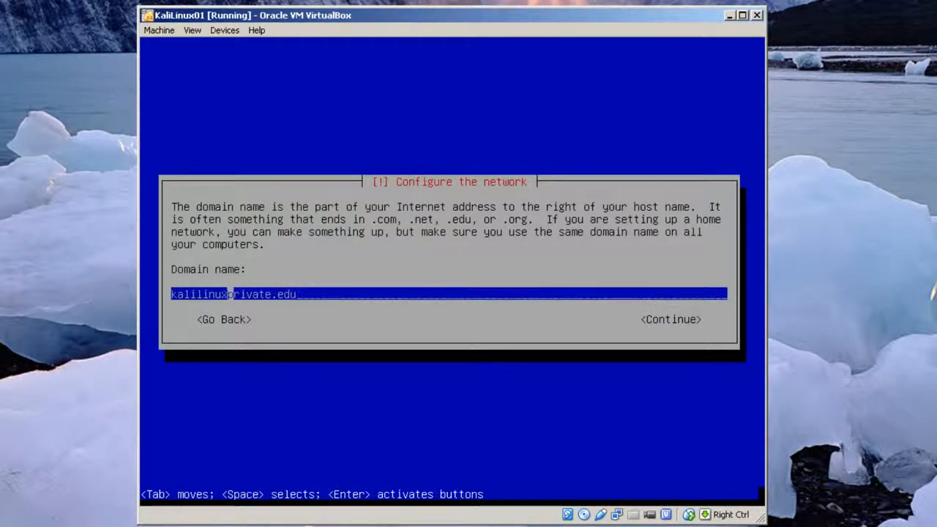
pyautogui.press('BackSpace')
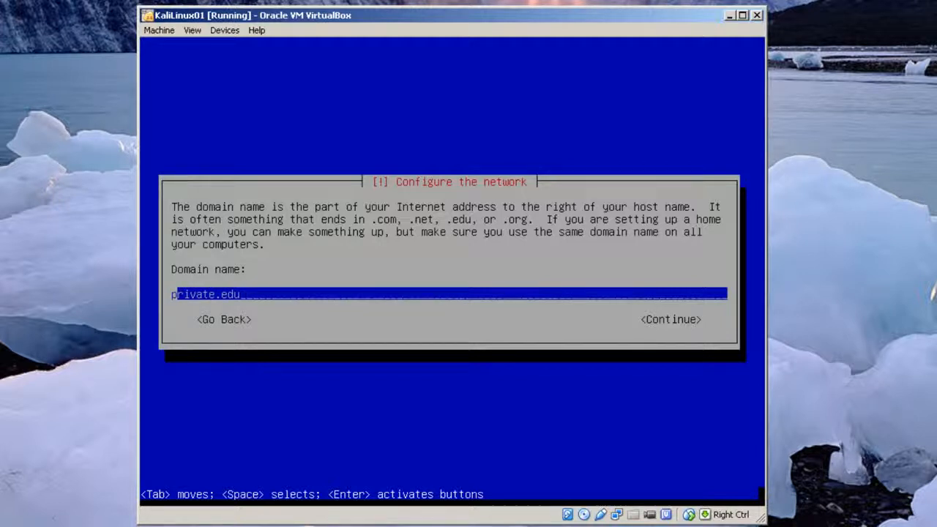
pyautogui.press('Tab')
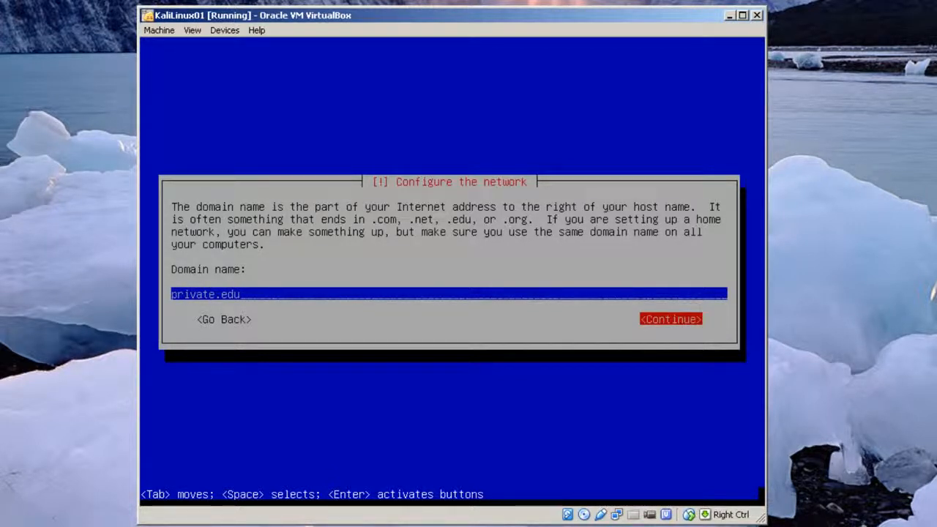
pyautogui.press('Return')
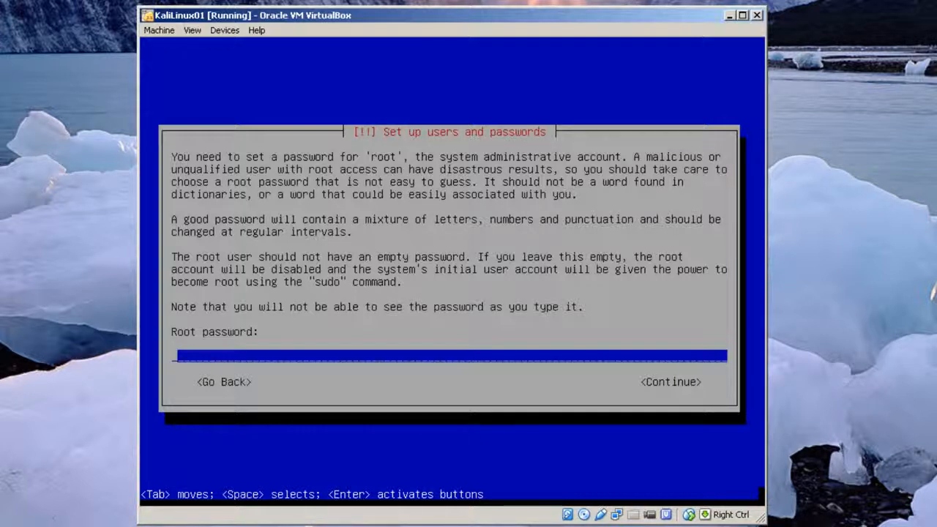
# - Enter the root password and retype it to verify
pyautogui.write('********')
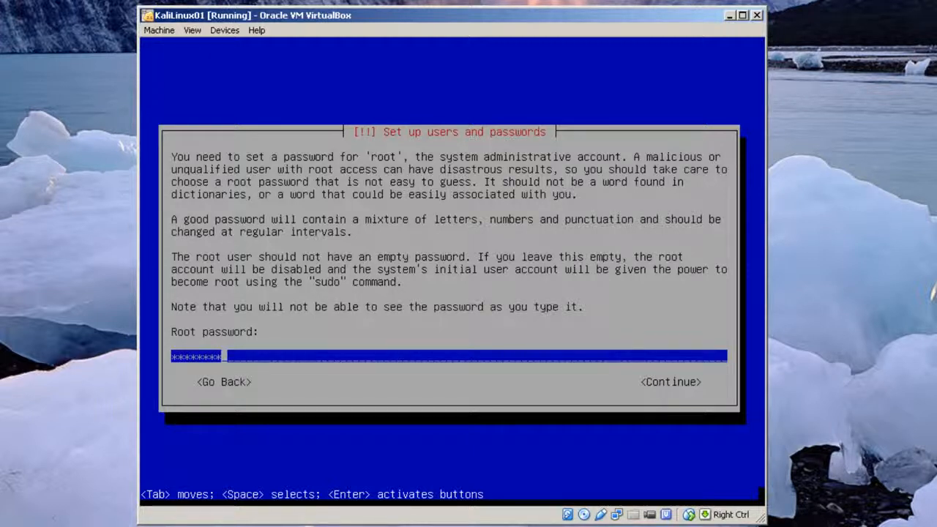
pyautogui.press('Return')
pyautogui.write('********')
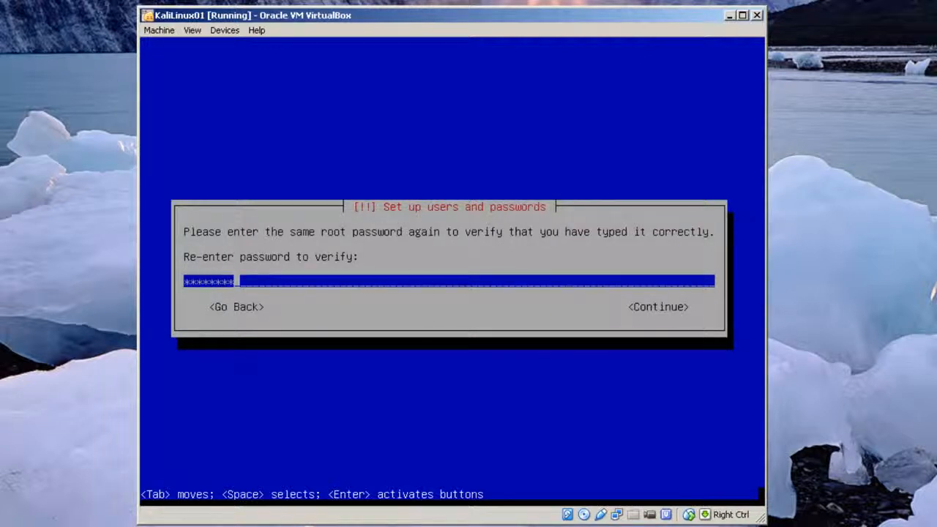
pyautogui.press('Return')
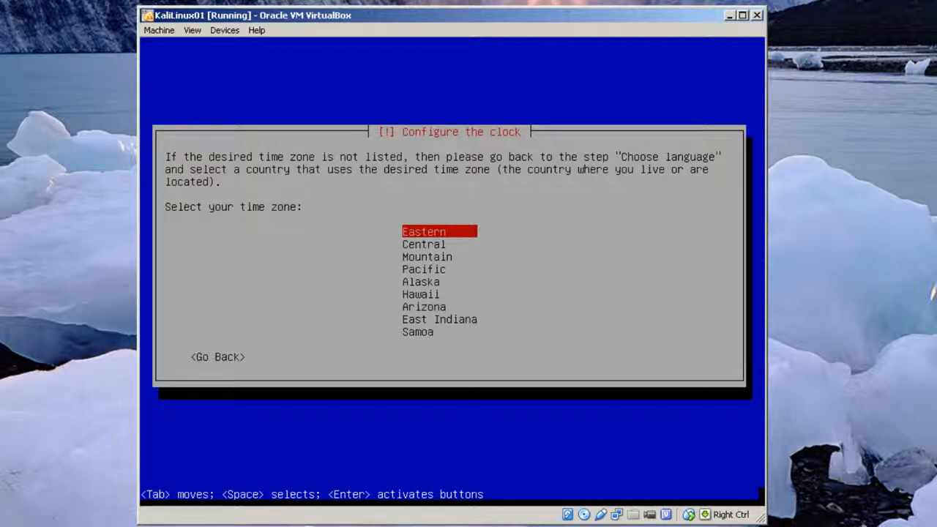
# - Choose Eastern time zone, partition the entire disk with all files in one partition, and write changes
pyautogui.press('Return')
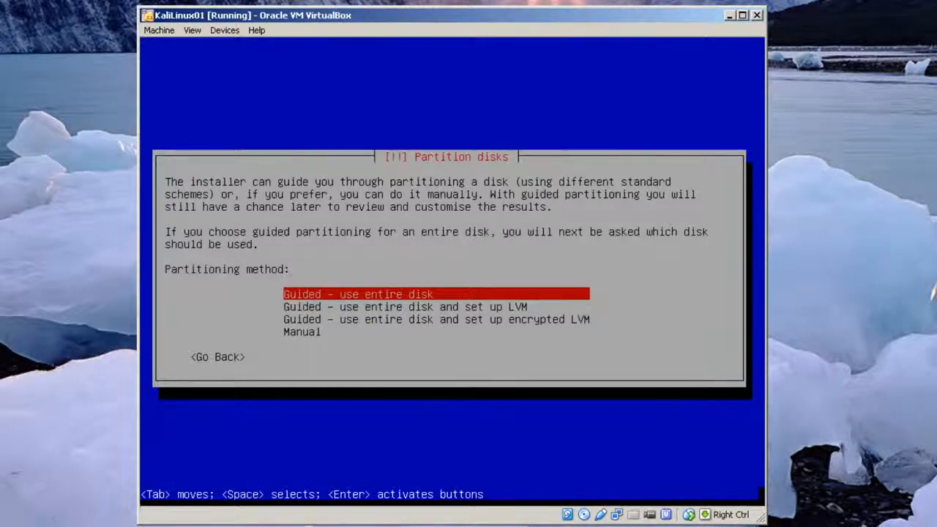
pyautogui.press('Return')
pyautogui.press('Return')
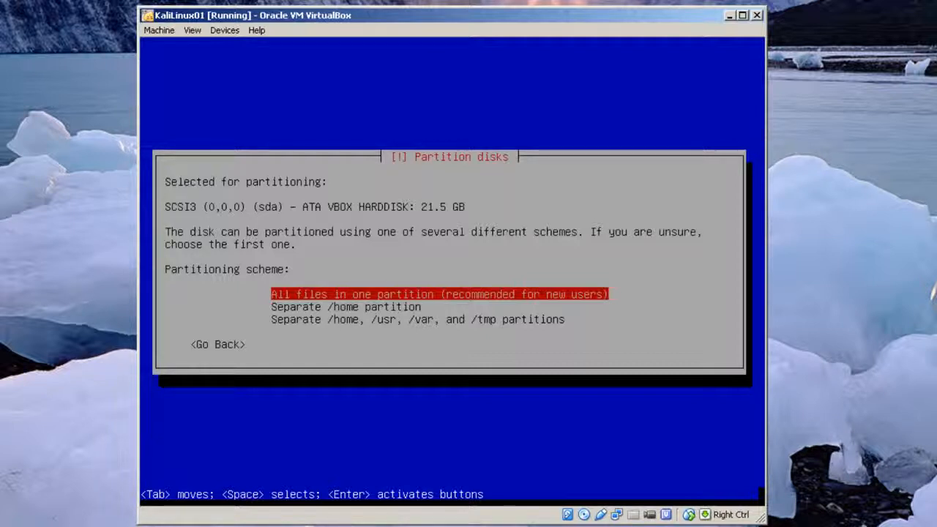
pyautogui.press('Return')
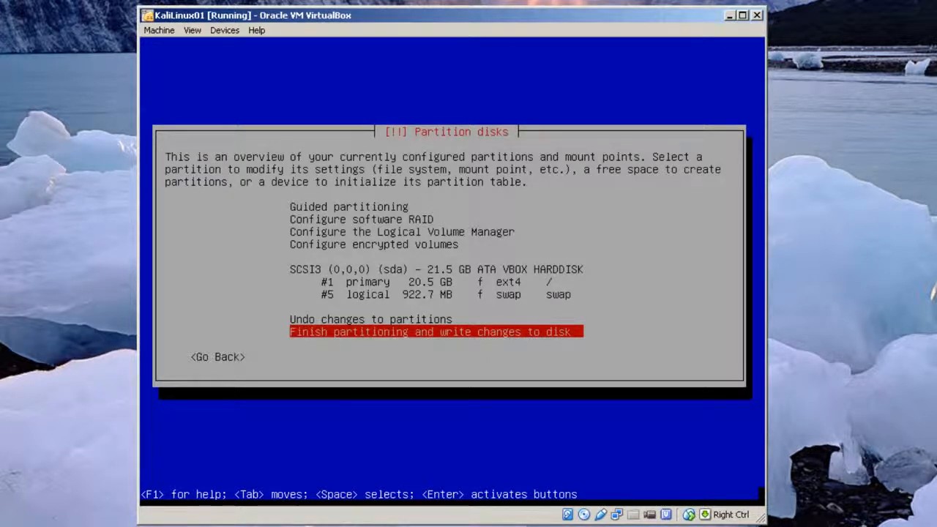
pyautogui.press('Return')
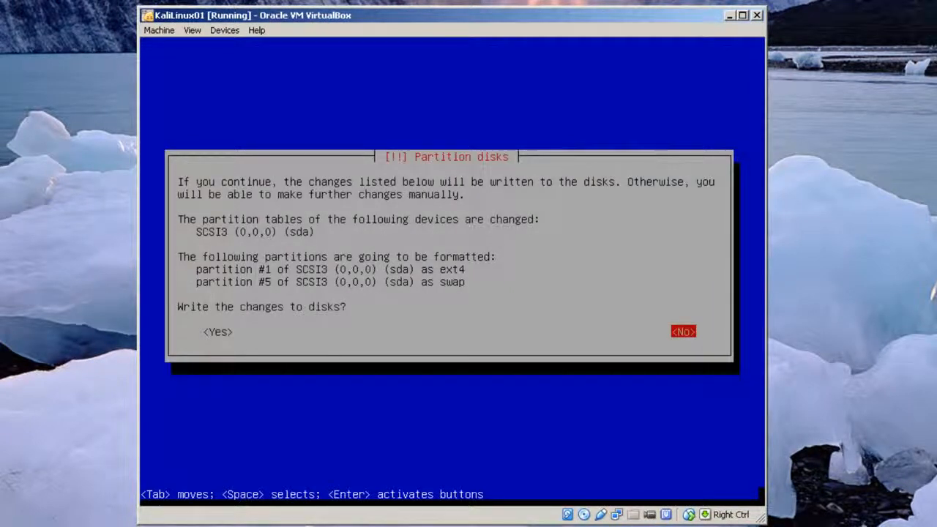
pyautogui.press('Tab')
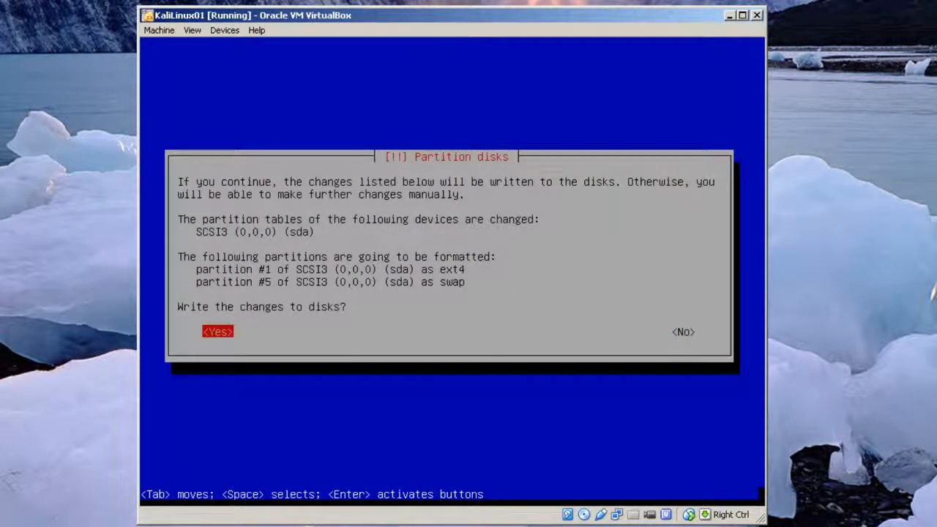
pyautogui.press('Return')
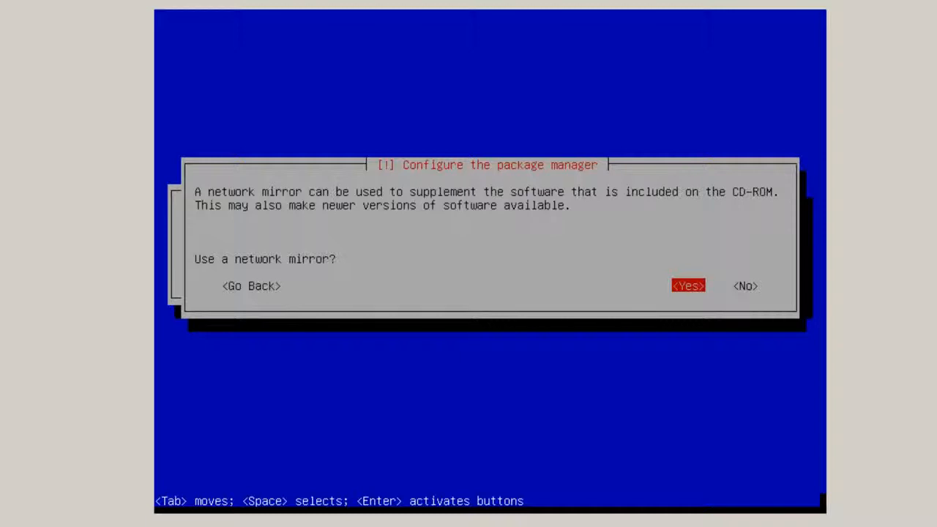
# - Accept the network mirror with a blank HTTP proxy and let Kali finish installing
pyautogui.press('Return')
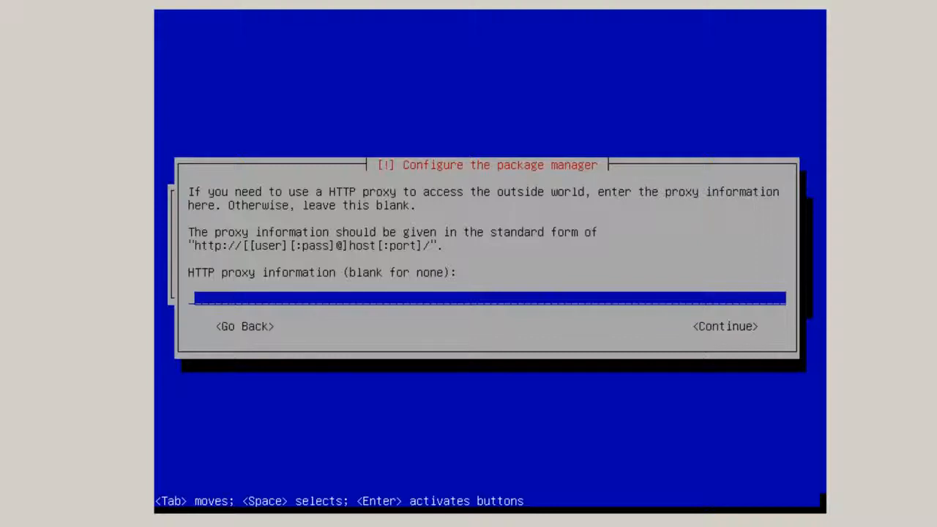
pyautogui.press('Return')
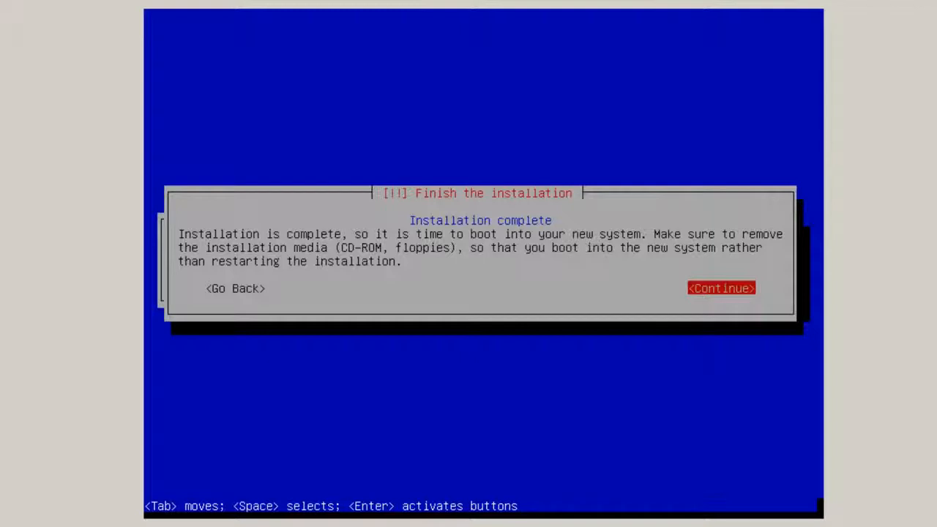
# - Continue past Finish the installation and boot Debian from GRUB to the Kali login screen
pyautogui.press('Return')
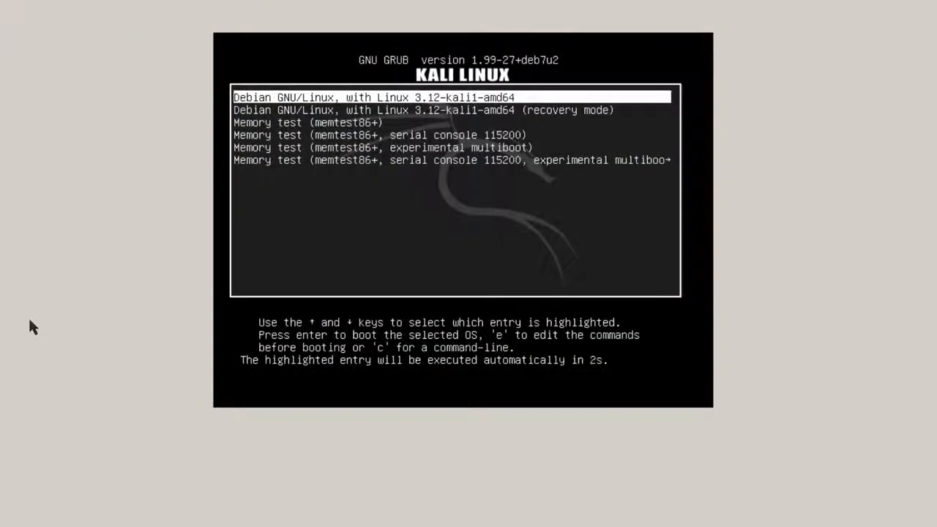
pyautogui.press('Return')
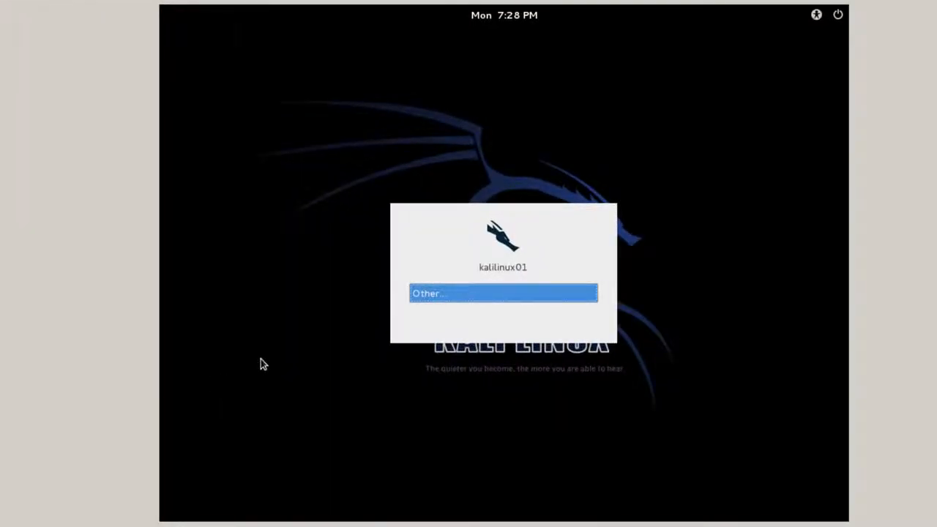
# - Sign in as root with the account password to reach the Kali GNOME desktop
pyautogui.click(475, 294)
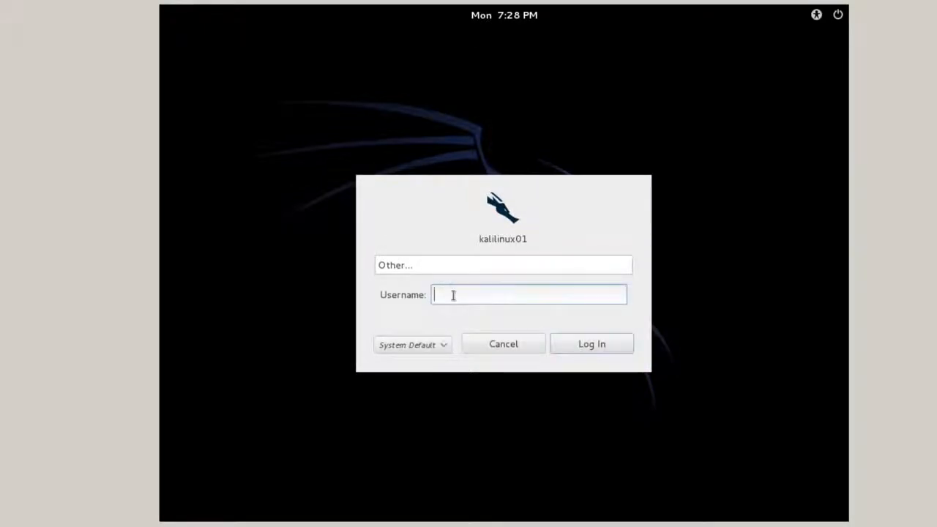
pyautogui.write('root')
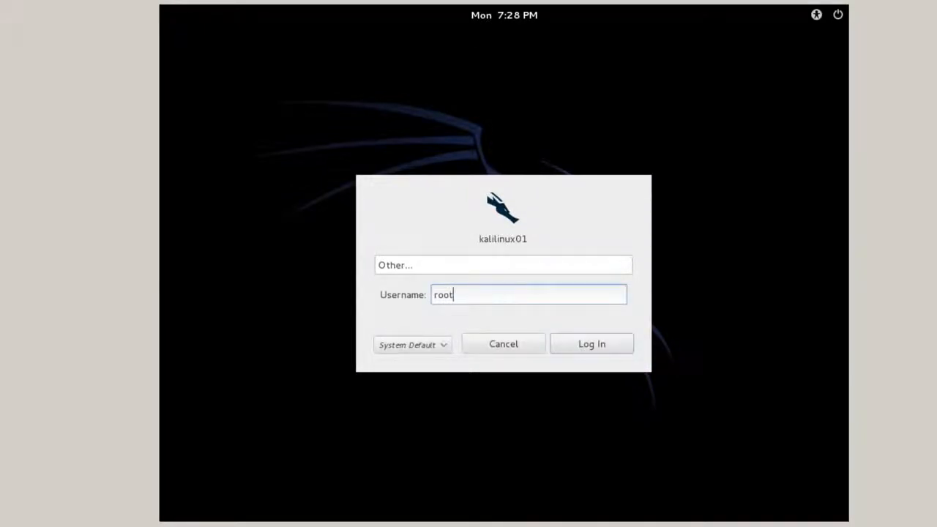
pyautogui.click(593, 343)
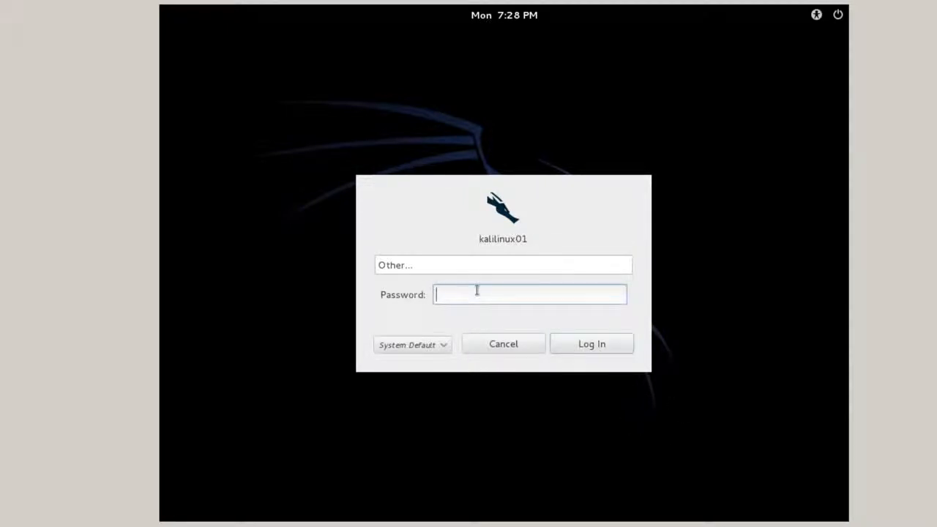
pyautogui.press('Return')
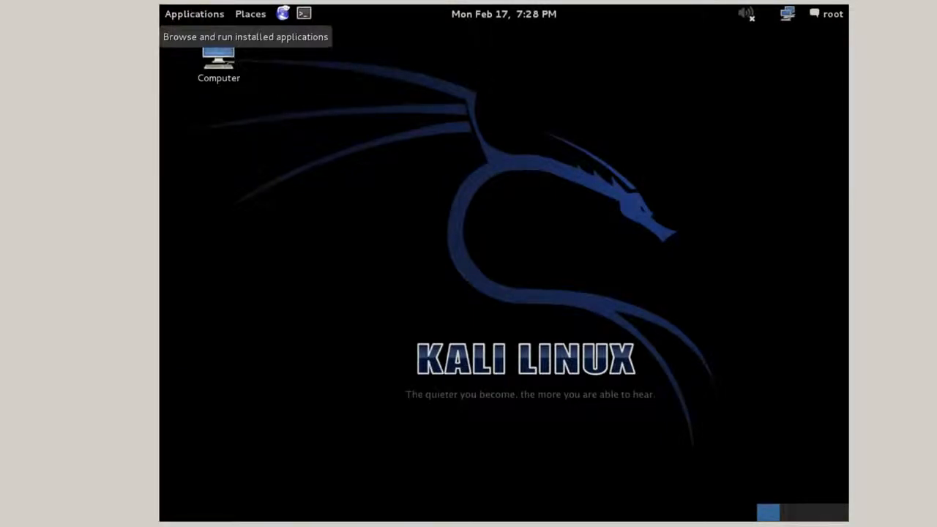
# - Launch Terminal from Applications > Accessories to get a root@kalilinux01 prompt
pyautogui.click(196, 18)
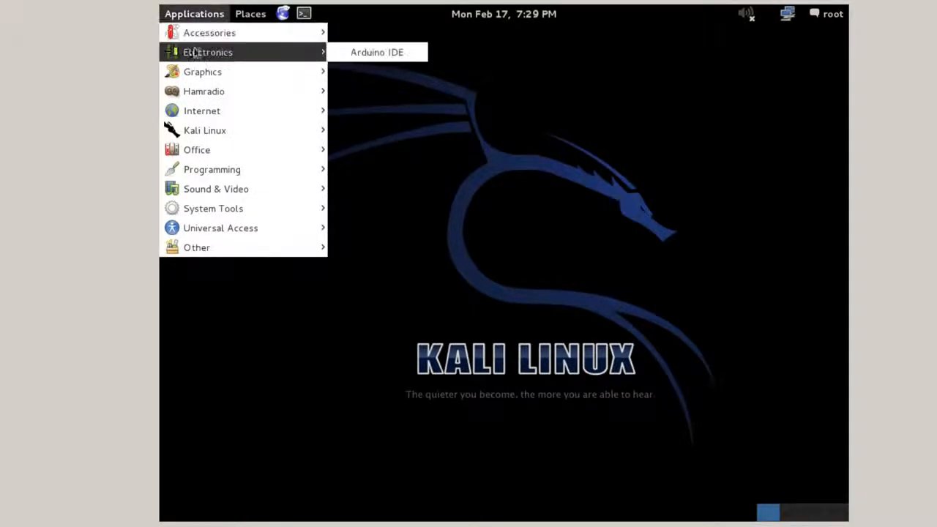
pyautogui.moveTo(195, 33)
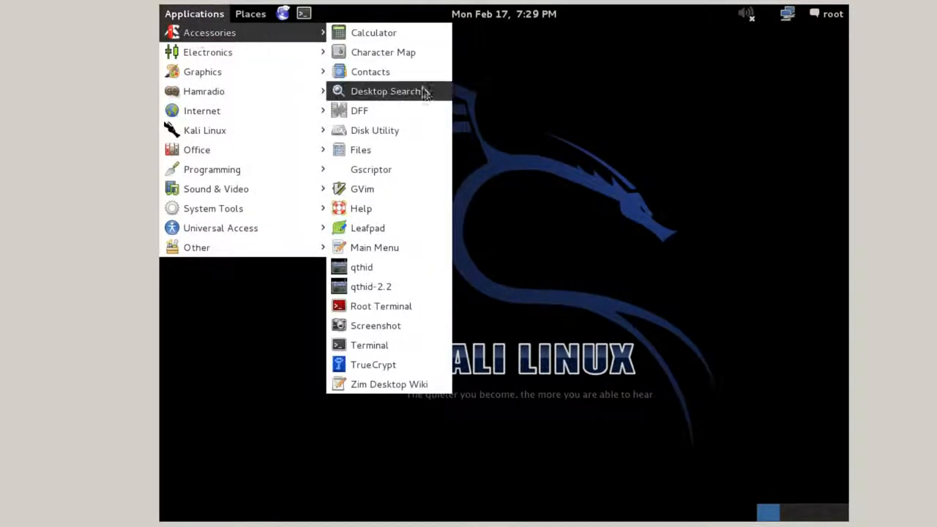
pyautogui.click(380, 351)
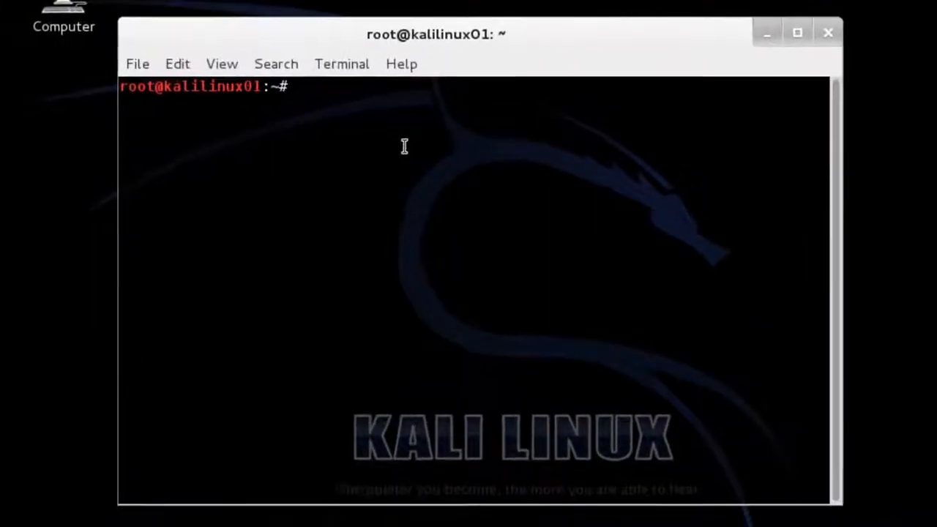
# - Enter 'apt-get update && apt-get -y upgrade && apt-get -y install dkms' at the root prompt
pyautogui.write('sudo')
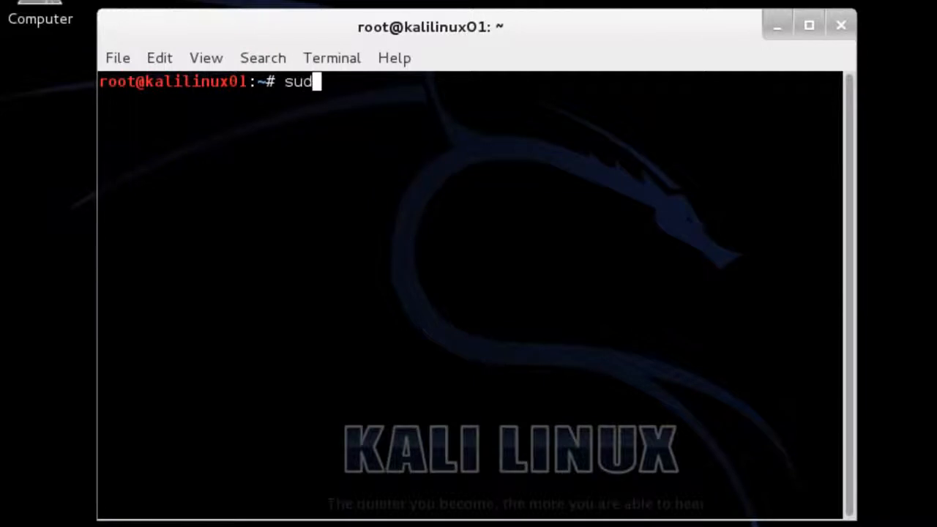
pyautogui.press('BackSpace')
pyautogui.press('BackSpace')
pyautogui.press('BackSpace')
pyautogui.press('BackSpace')
pyautogui.press('BackSpace')
pyautogui.write('apt-get')
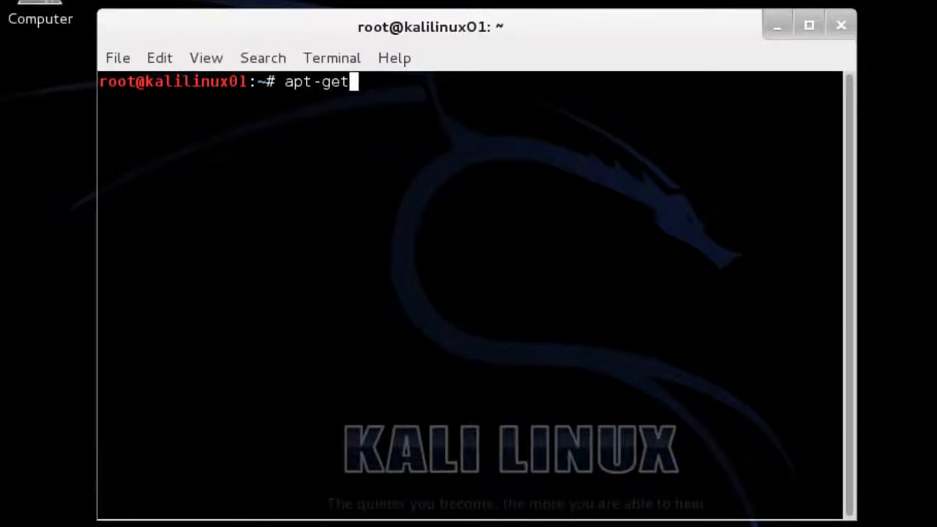
pyautogui.write(' update')
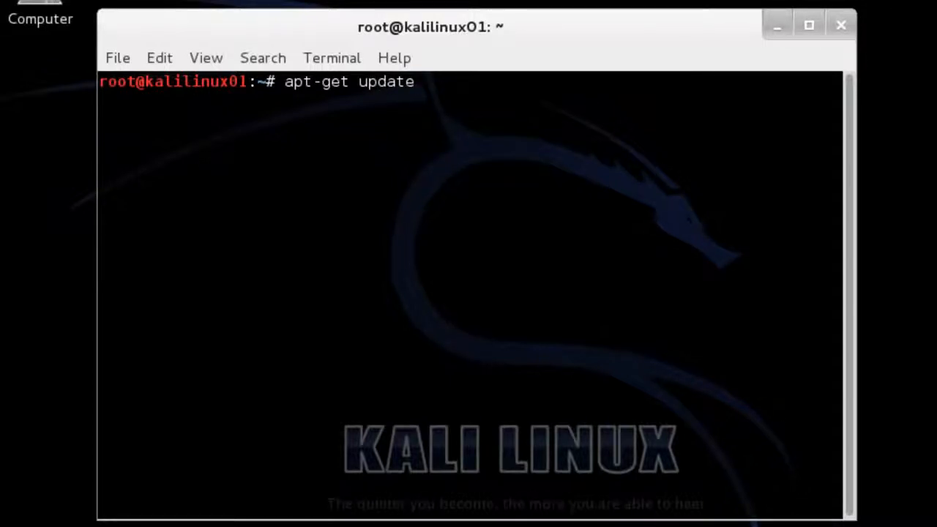
pyautogui.write(' && apt-get')
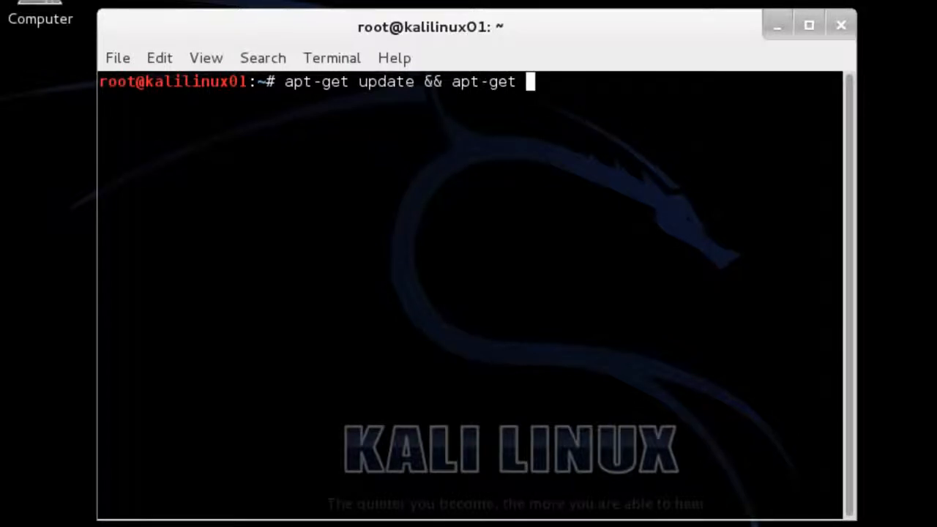
pyautogui.write(' -y up')
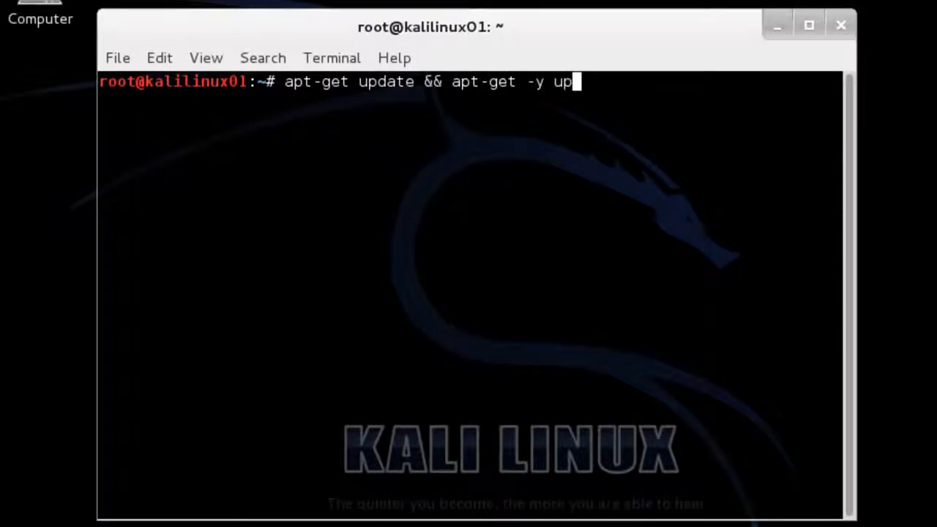
pyautogui.write('grade')
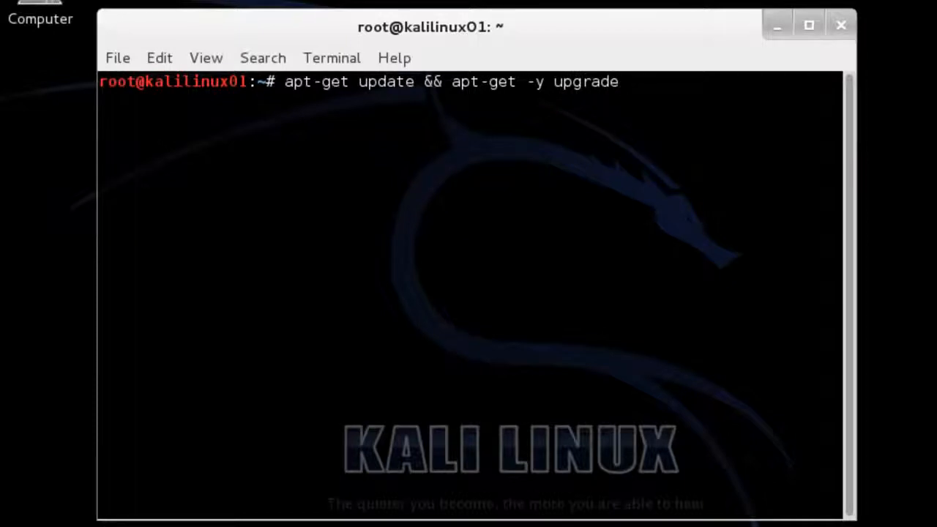
pyautogui.write(' && apt-get')
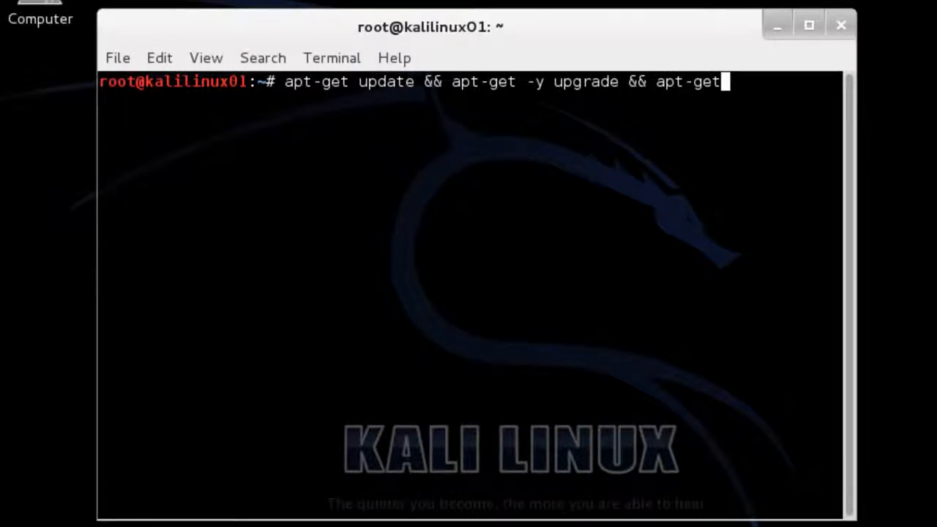
pyautogui.write(' -y')
pyautogui.write('insta')
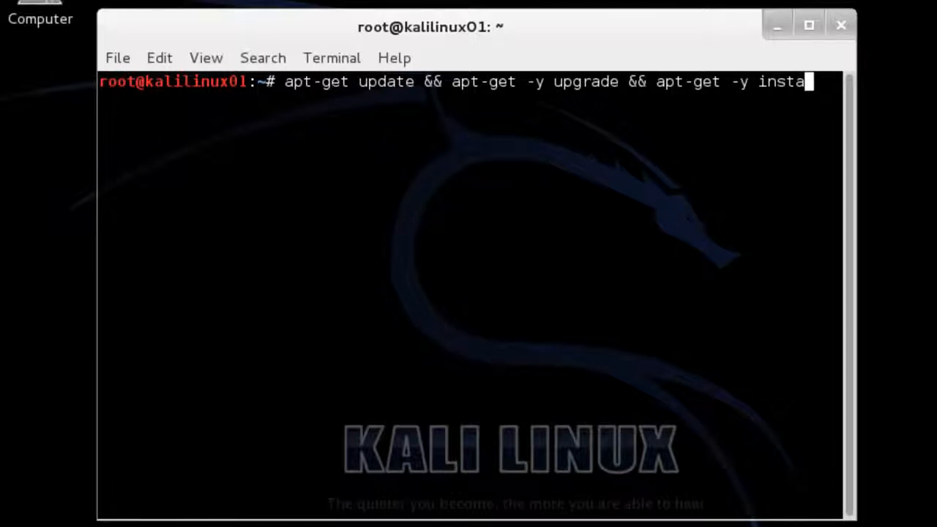
pyautogui.write('ll dkms')
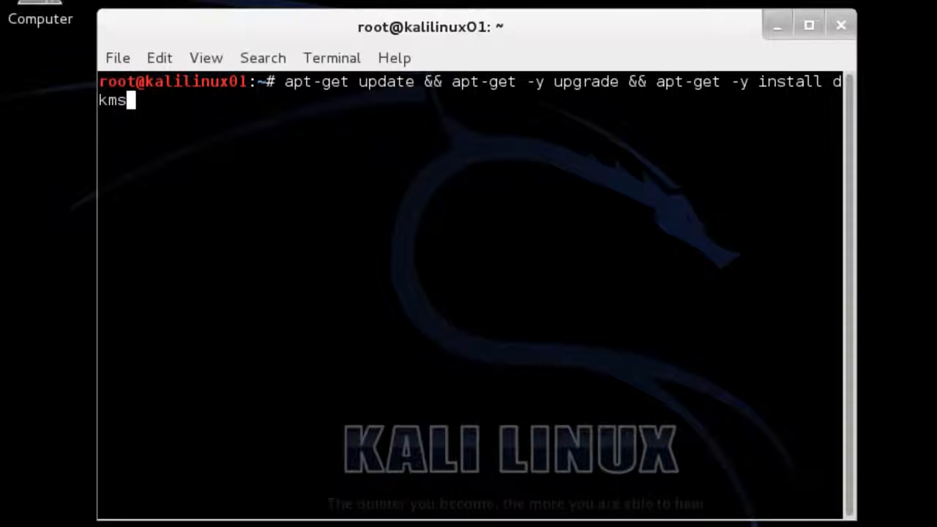
# - Run the update, upgrade and dkms install, then shut Kali down with poweroff
pyautogui.press('Return')
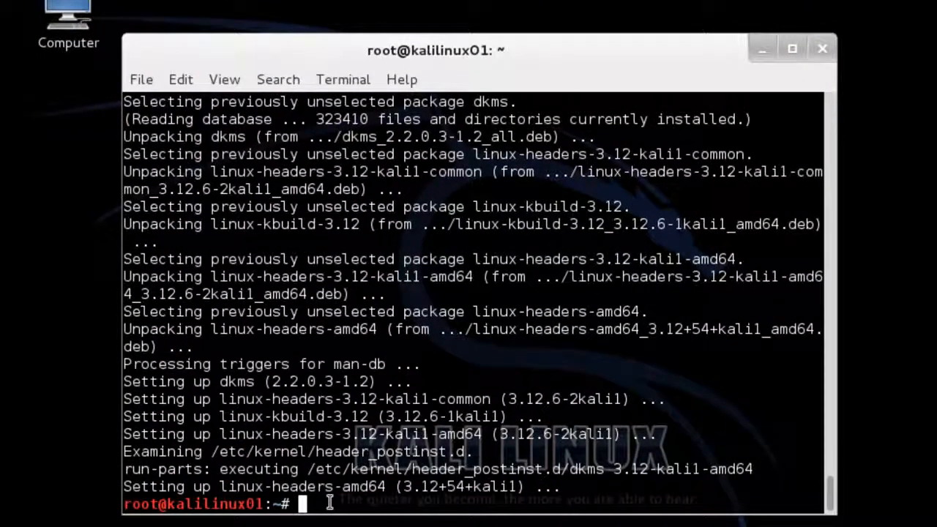
pyautogui.write('power')
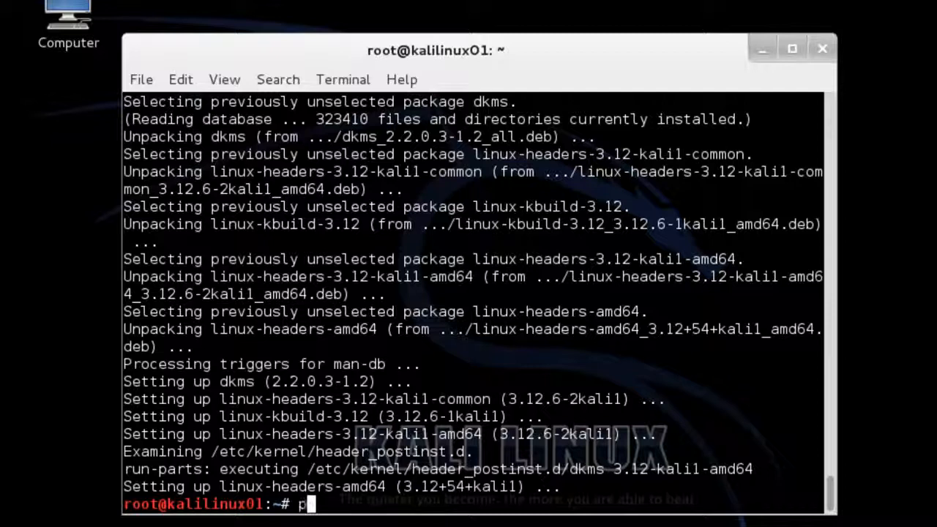
pyautogui.write('off')
pyautogui.press('Return')
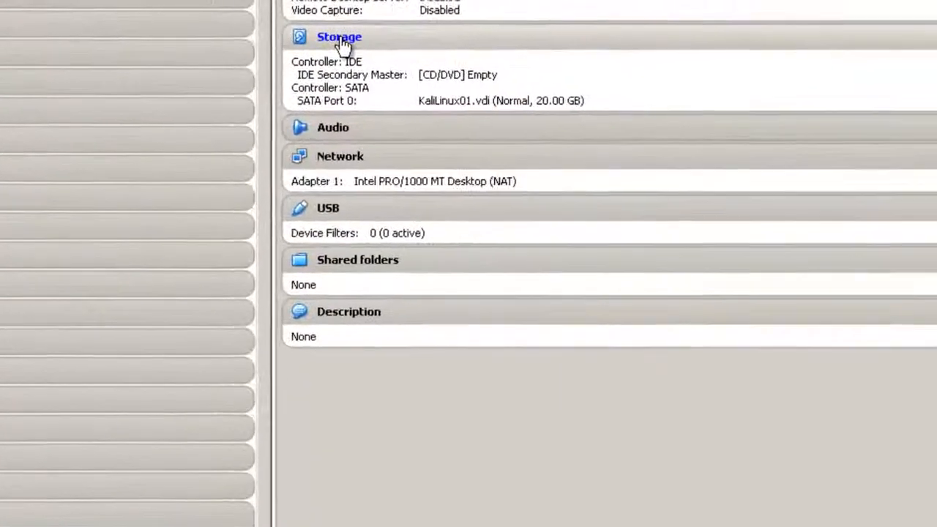
# - Load Host Drive 'E:' into KaliLinux01's empty IDE CD/DVD slot and save the storage settings
pyautogui.click(638, 24)
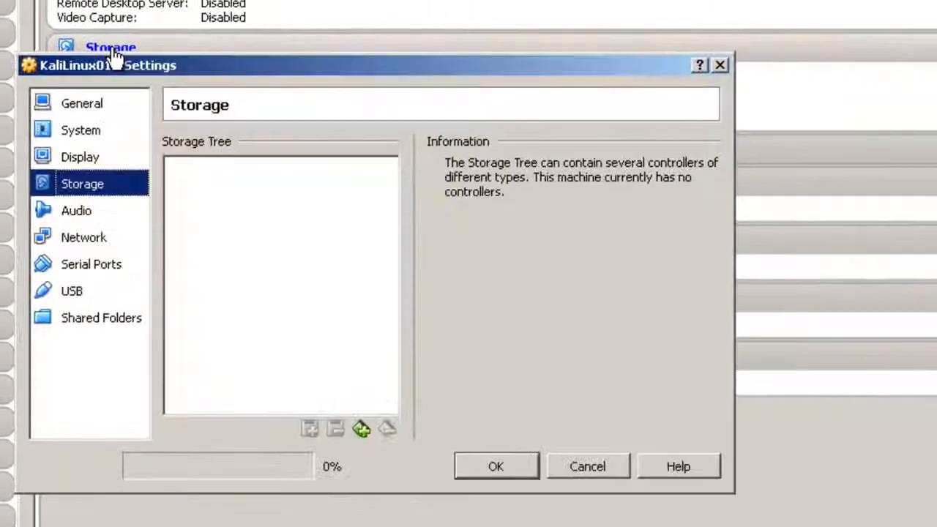
pyautogui.click(227, 199)
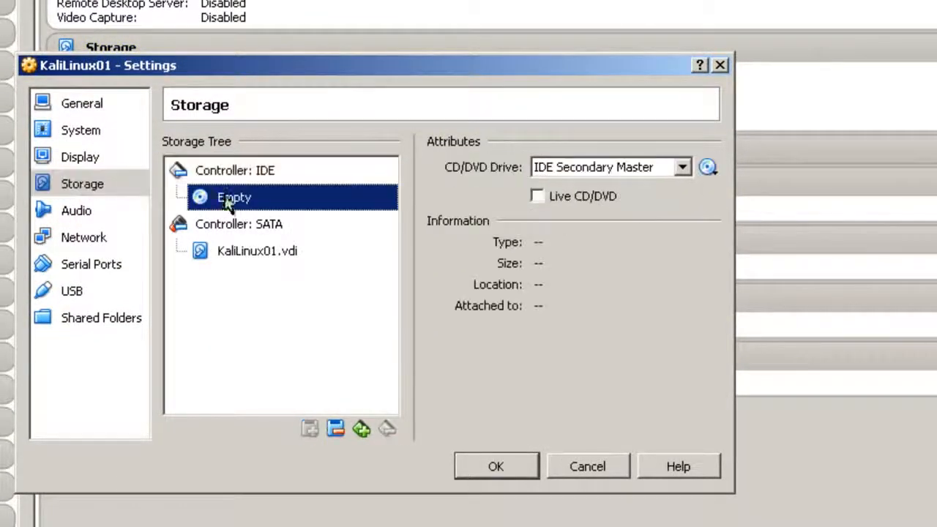
pyautogui.click(706, 168)
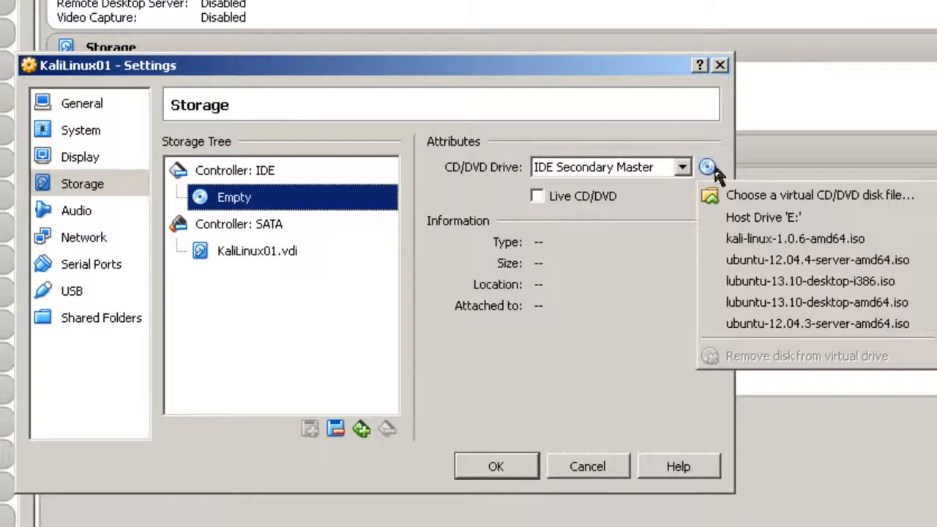
pyautogui.click(752, 218)
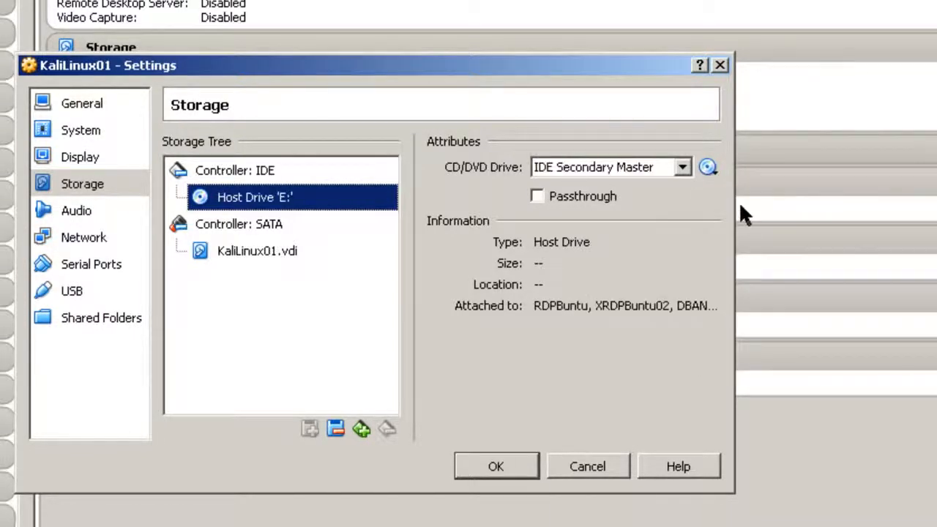
pyautogui.click(519, 459)
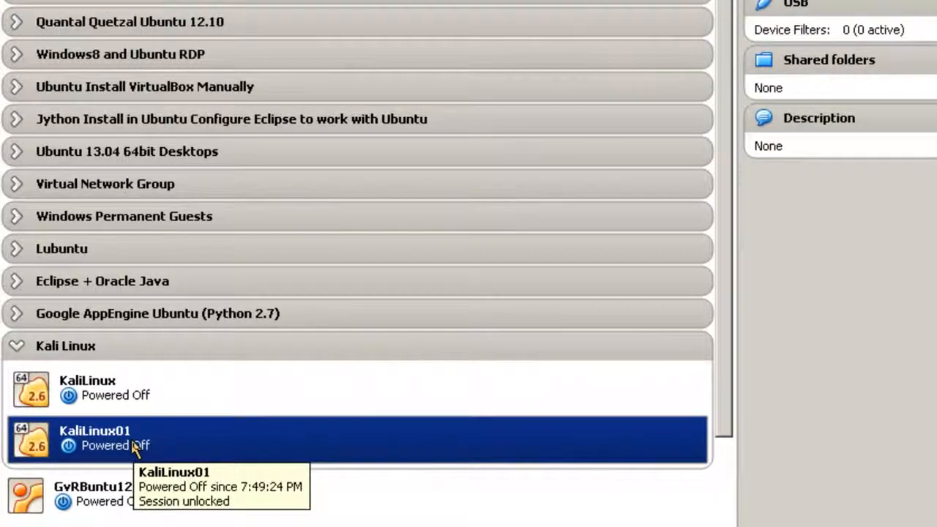
# - Start KaliLinux01 and sign in as root with the account password
pyautogui.rightClick(139, 448)
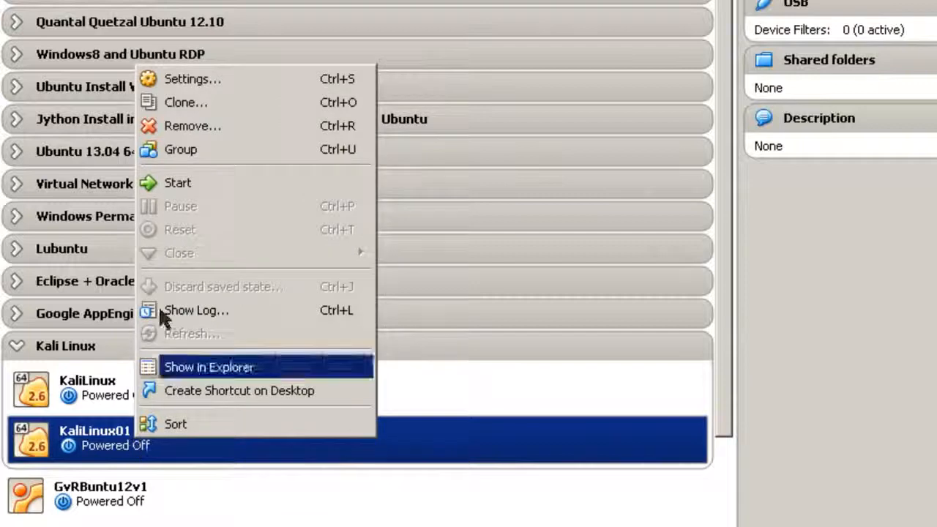
pyautogui.click(185, 186)
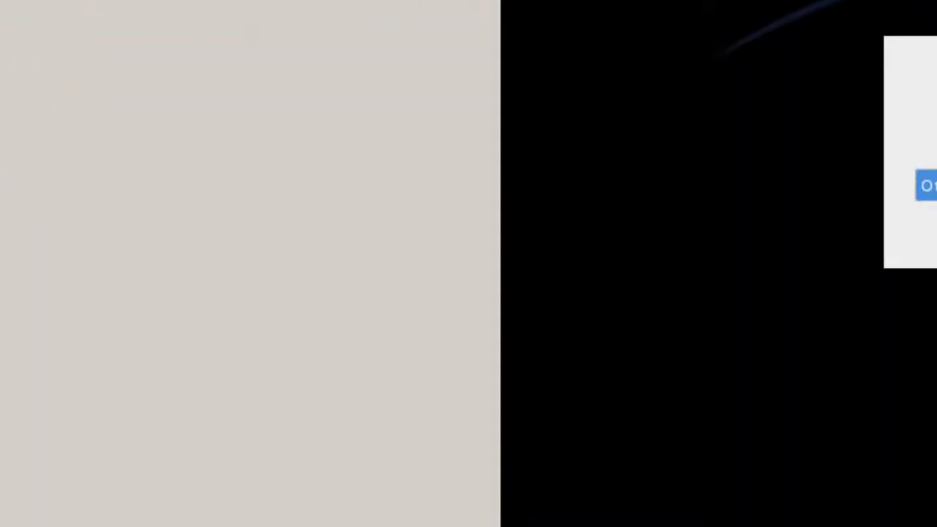
pyautogui.click(926, 185)
pyautogui.write('roo')
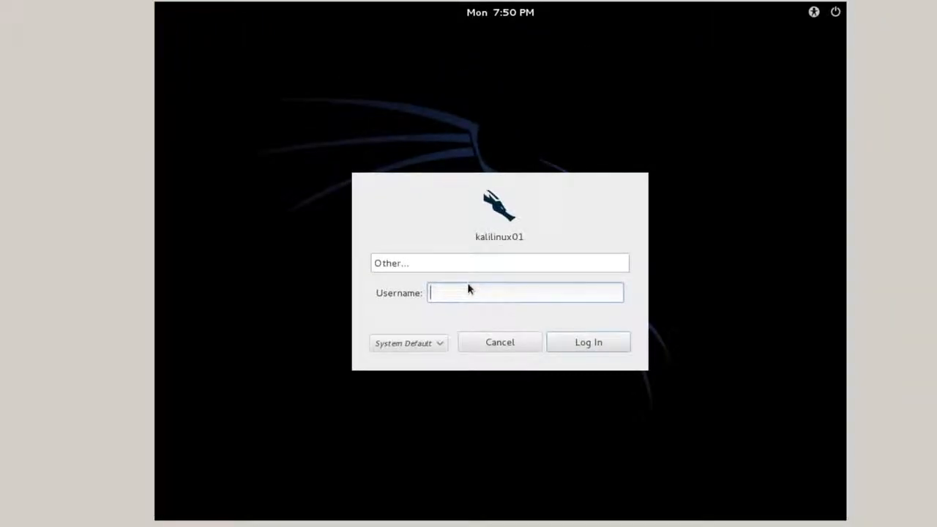
pyautogui.write('t')
pyautogui.click(559, 338)
pyautogui.press('Return')
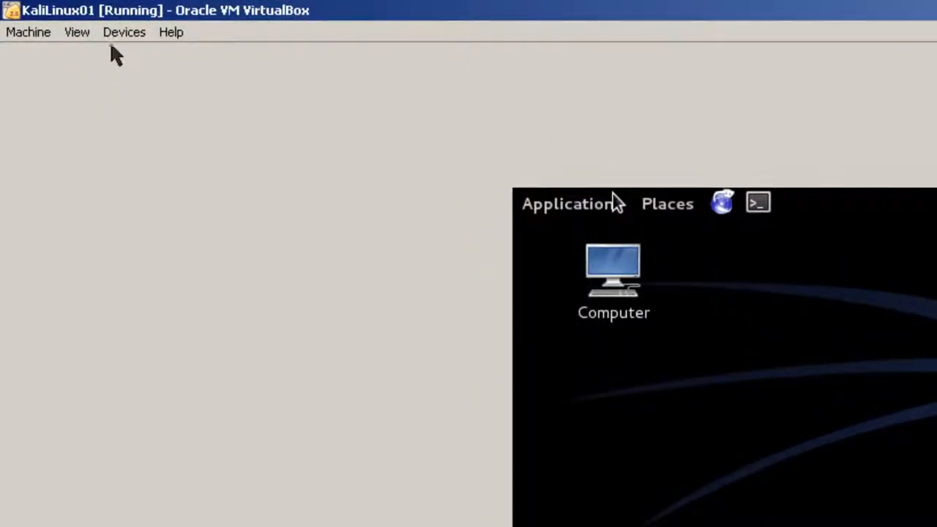
# - Insert the Guest Additions CD image, run its autorun, and dismiss the 'Cannot find the autorun program' error
pyautogui.click(115, 38)
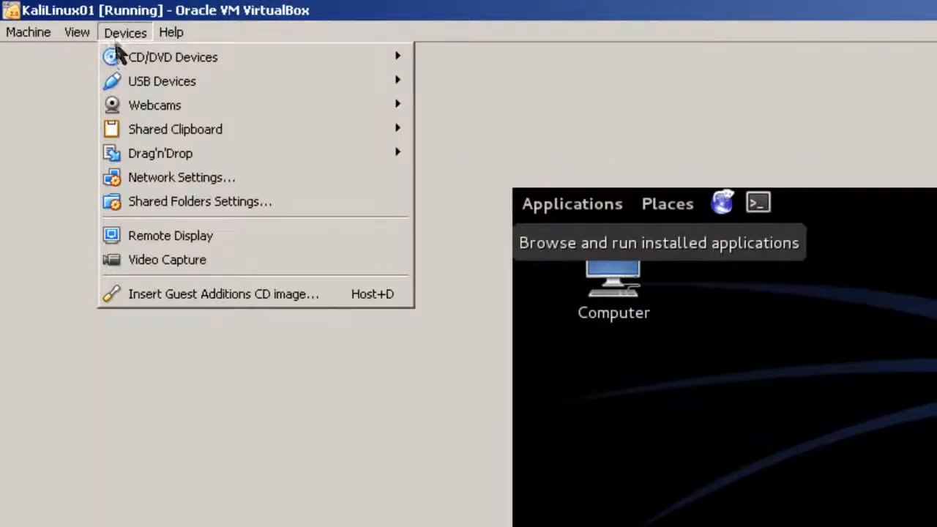
pyautogui.click(156, 294)
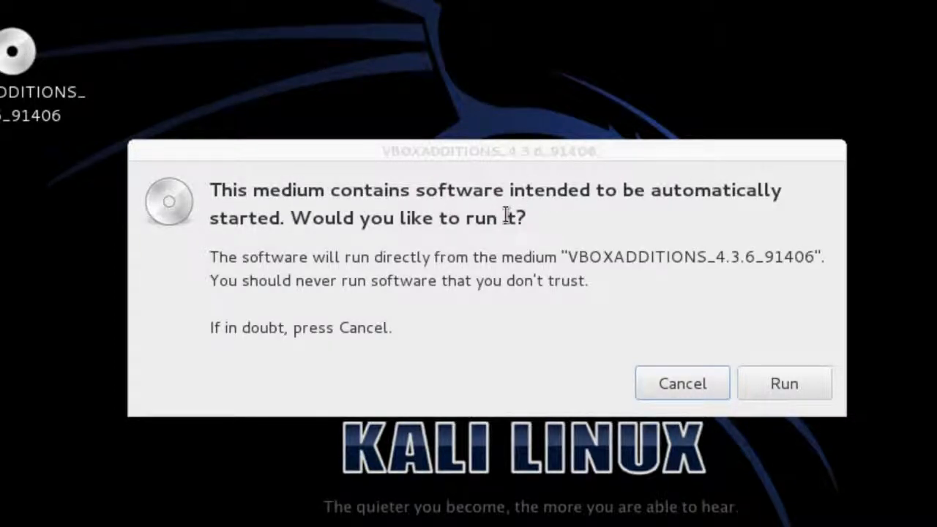
pyautogui.click(793, 377)
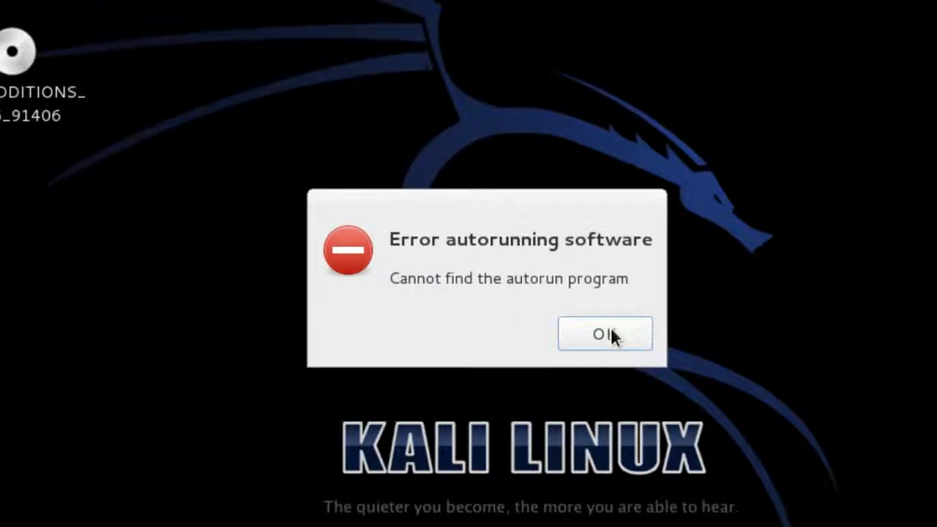
pyautogui.click(608, 335)
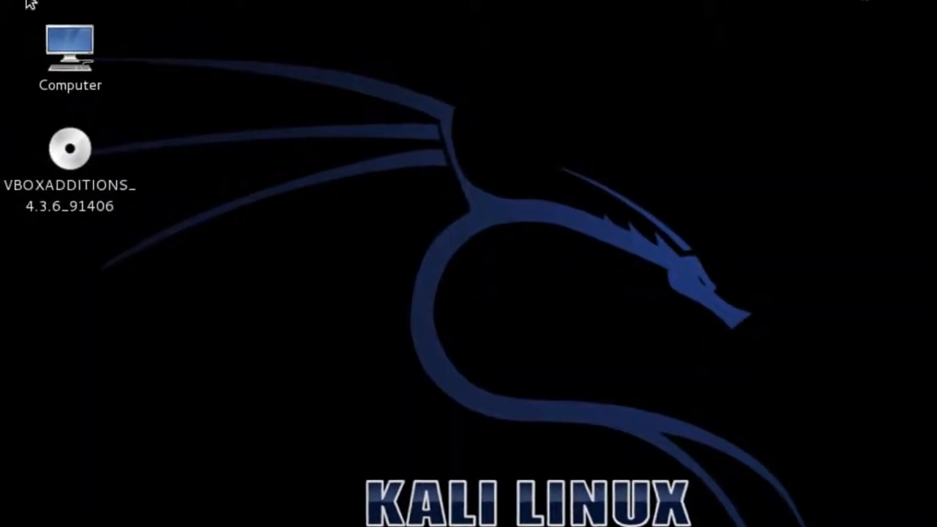
# - Open a new Kali terminal and list the contents of /media
pyautogui.click(42, 13)
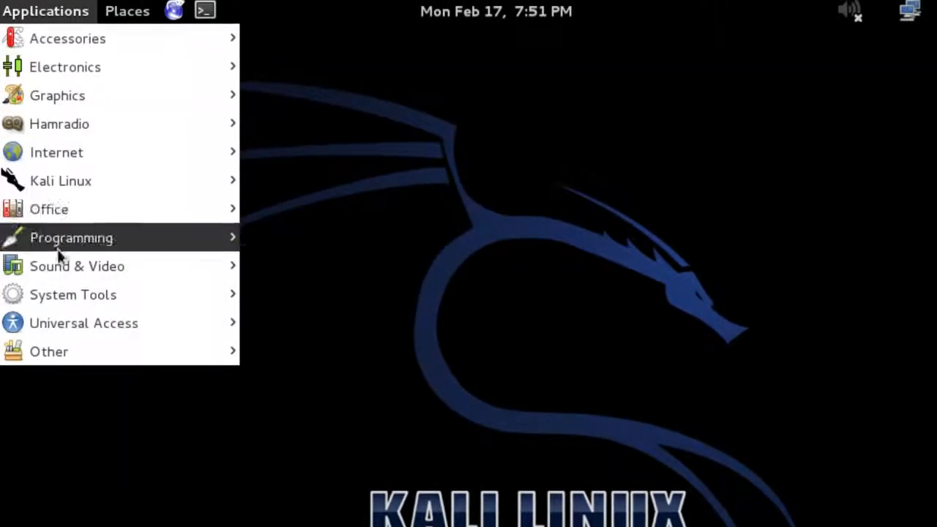
pyautogui.moveTo(65, 38)
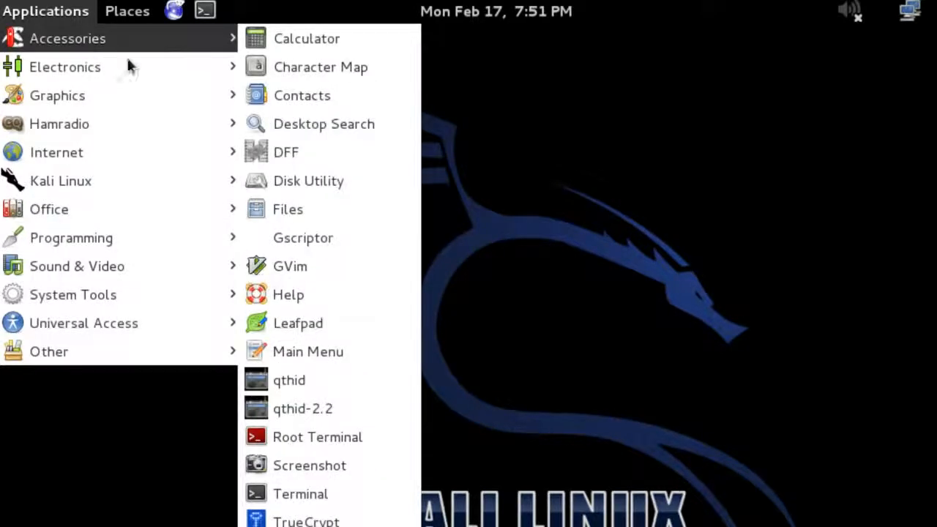
pyautogui.click(313, 494)
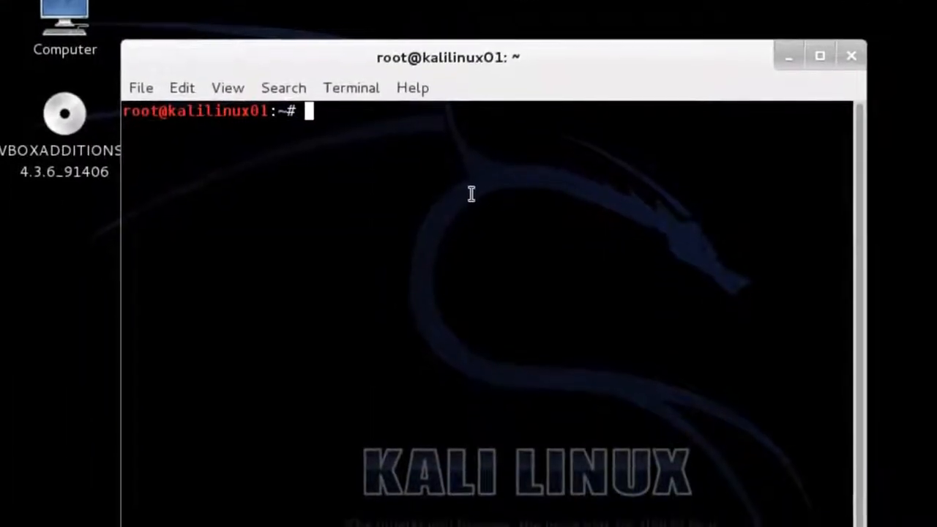
pyautogui.write('cd /media')
pyautogui.press('Return')
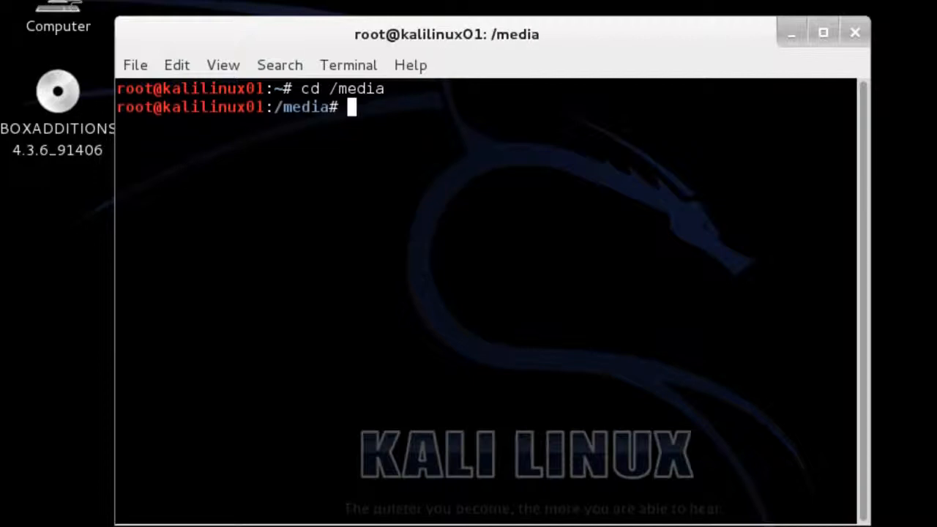
pyautogui.write('ls')
pyautogui.press('Return')
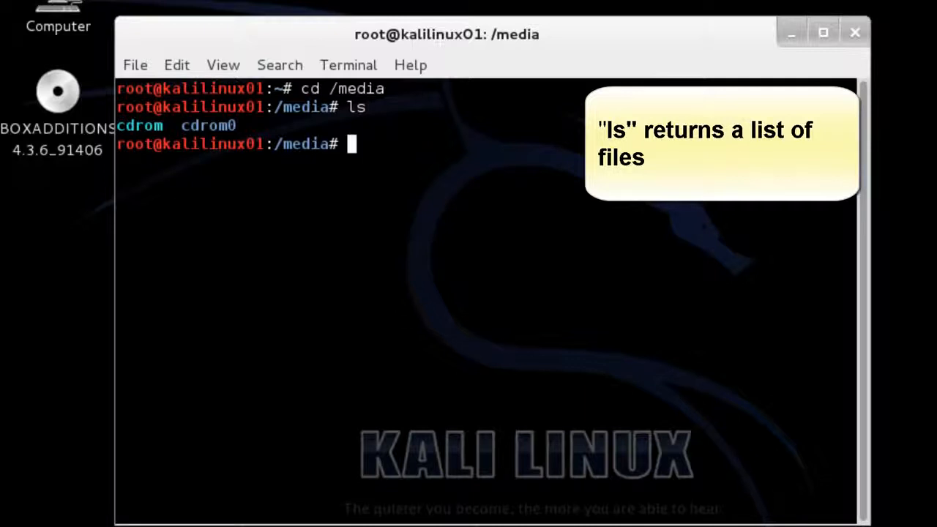
# - Enter cdrom0, list the Guest Additions files, and type ./VBoxLinuxAdditions.run
pyautogui.write('cd c')
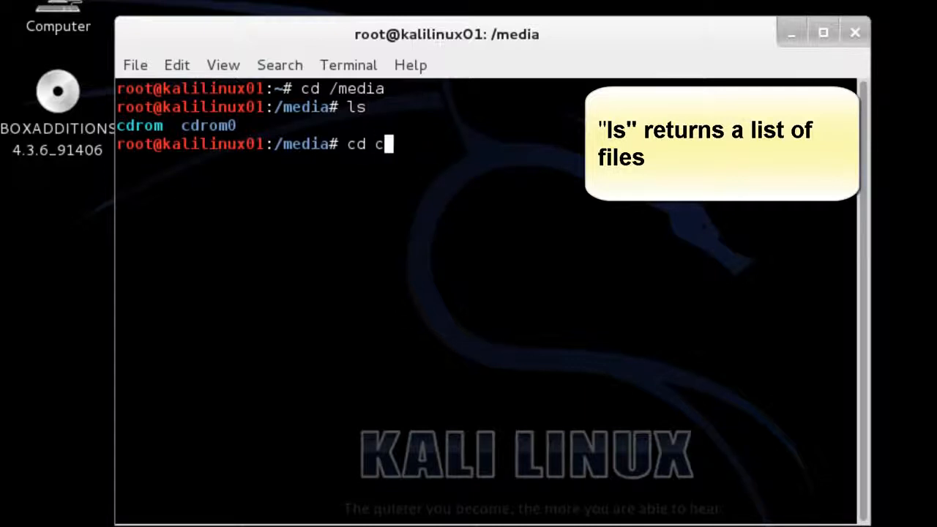
pyautogui.write('drom0')
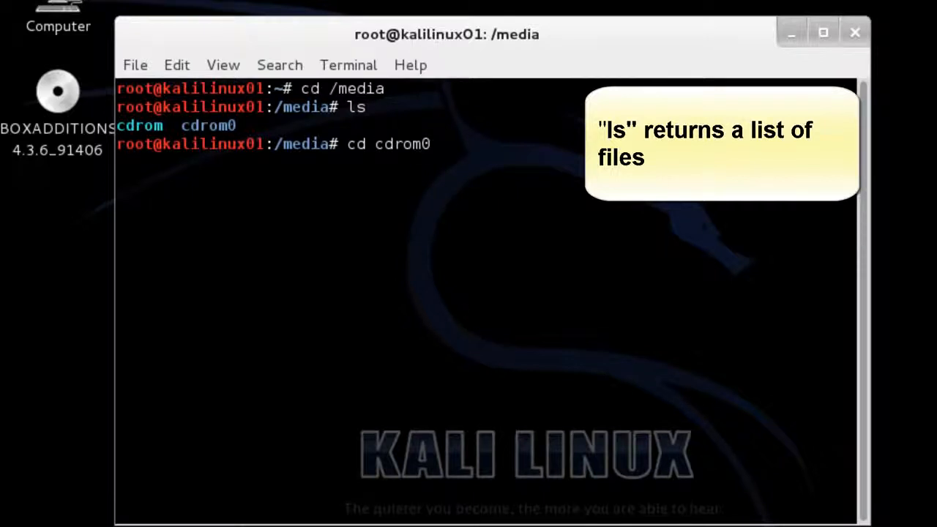
pyautogui.press('Return')
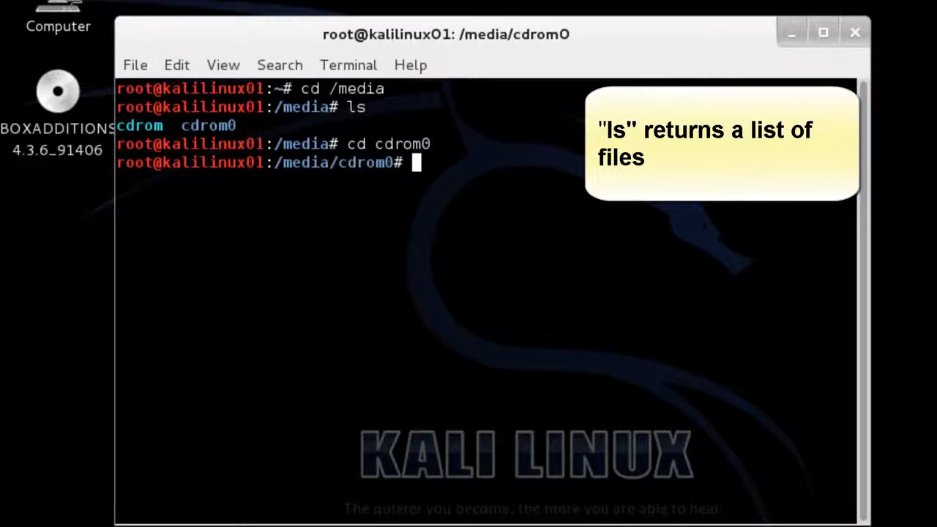
pyautogui.write('ls')
pyautogui.press('Return')
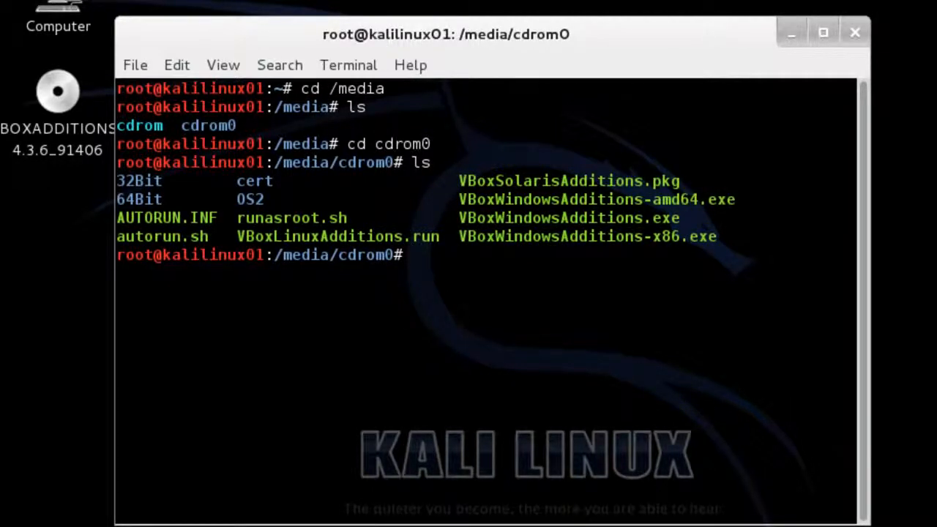
pyautogui.write('./VBoxLinuxAdditions.run')
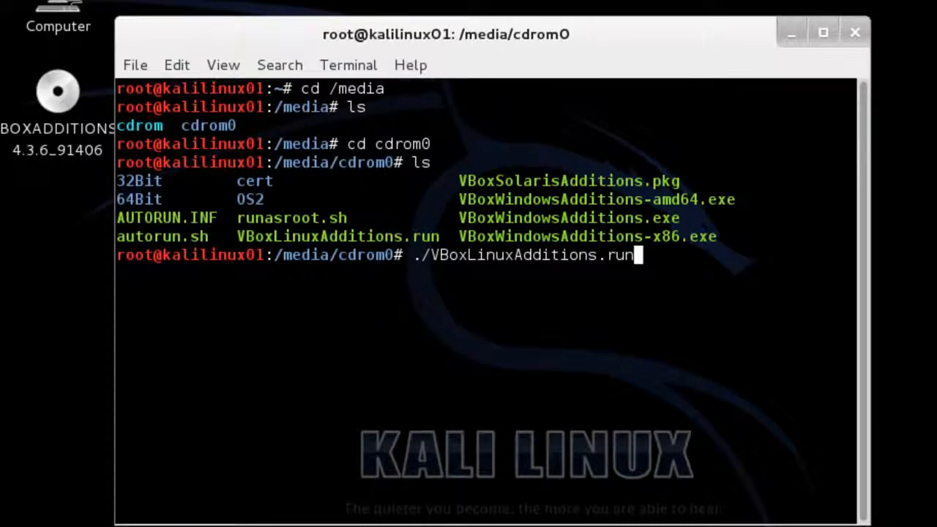
# - After the installer is refused permission, copy VBoxLinuxAdditions.run into /root
pyautogui.press('Return')
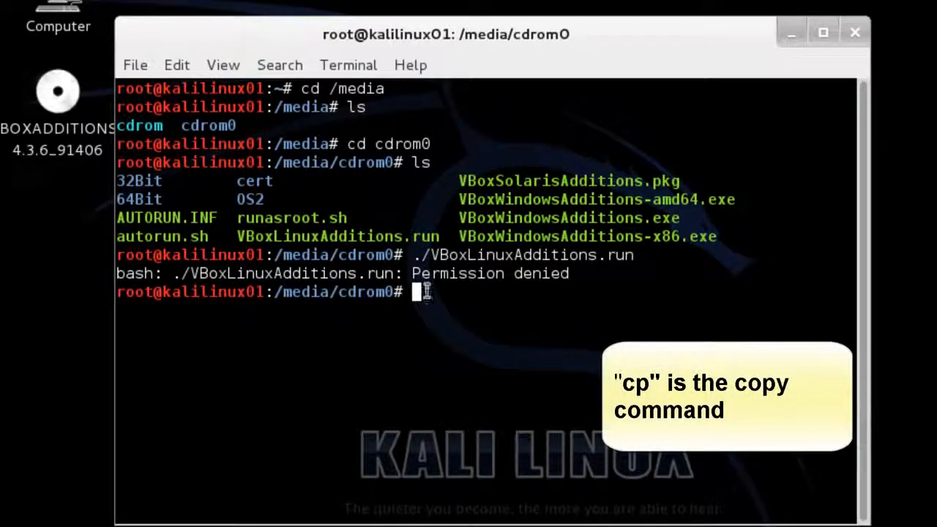
pyautogui.write('cp ')
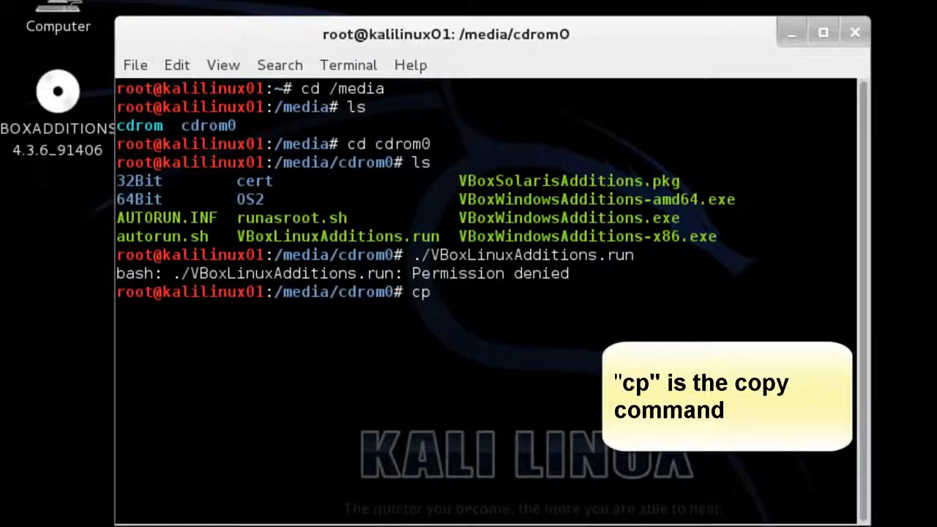
pyautogui.write('VBoxLinuxAdditions')
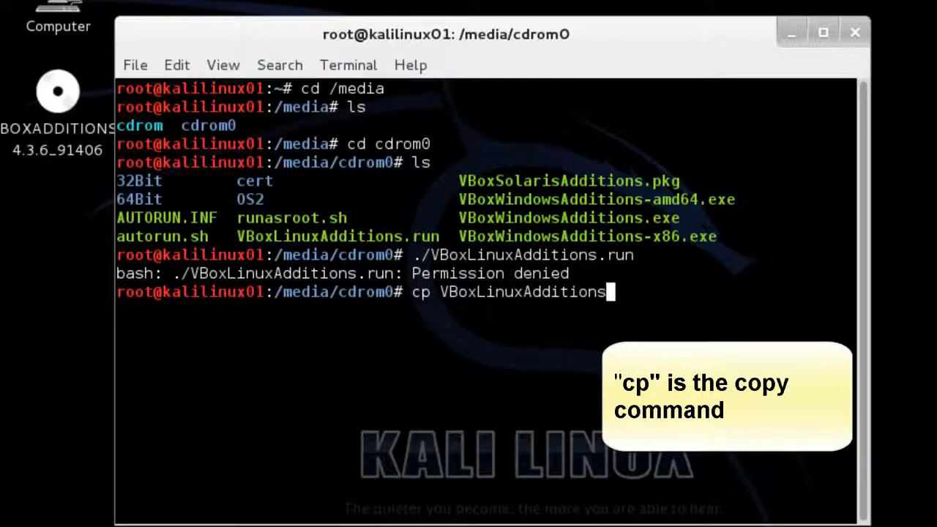
pyautogui.write('.un')
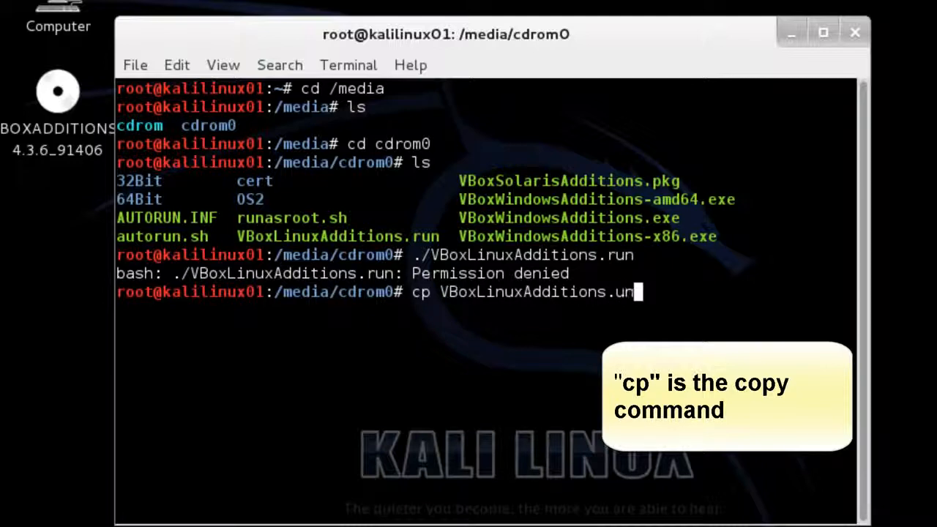
pyautogui.press('BackSpace')
pyautogui.press('BackSpace')
pyautogui.write('run /root')
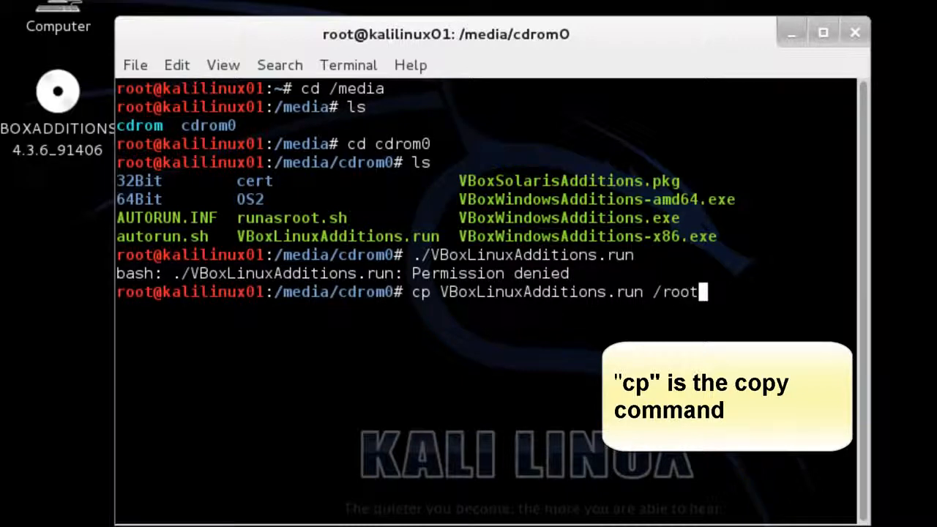
pyautogui.press('Return')
# - Change into /root and list its files to confirm the installer is there
pyautogui.write('cd /root')
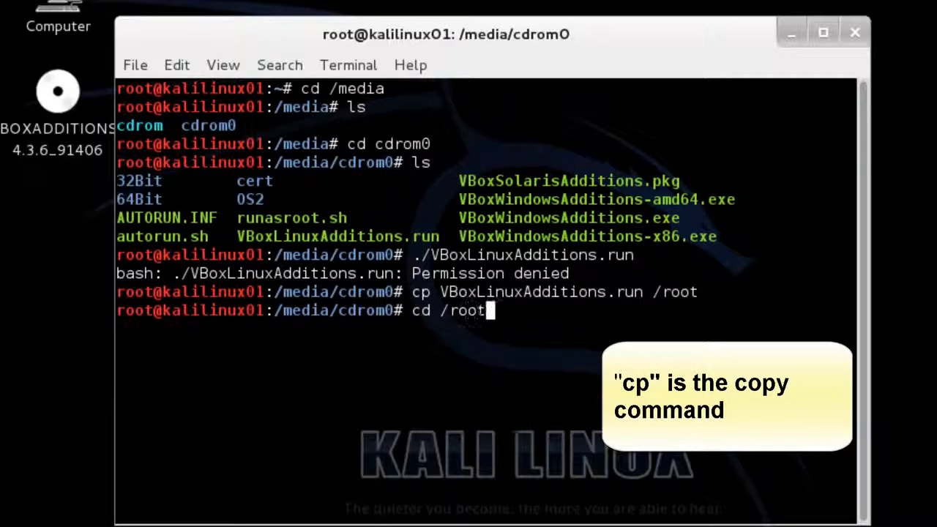
pyautogui.press('Return')
pyautogui.write('ls')
pyautogui.press('Return')
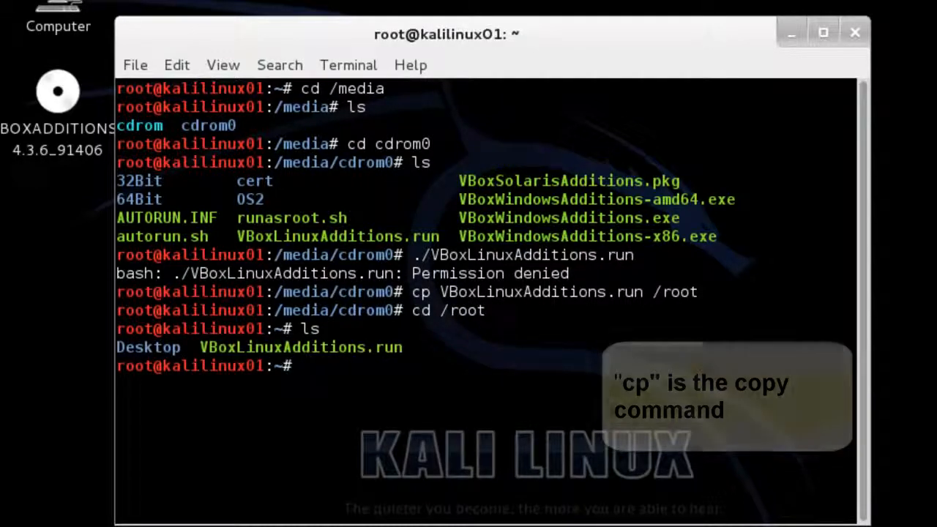
# - Make VBoxLinuxAdditions.run executable with chmod 755 and verify its rwxr-xr-x permissions with ls -l
pyautogui.write('chmo')
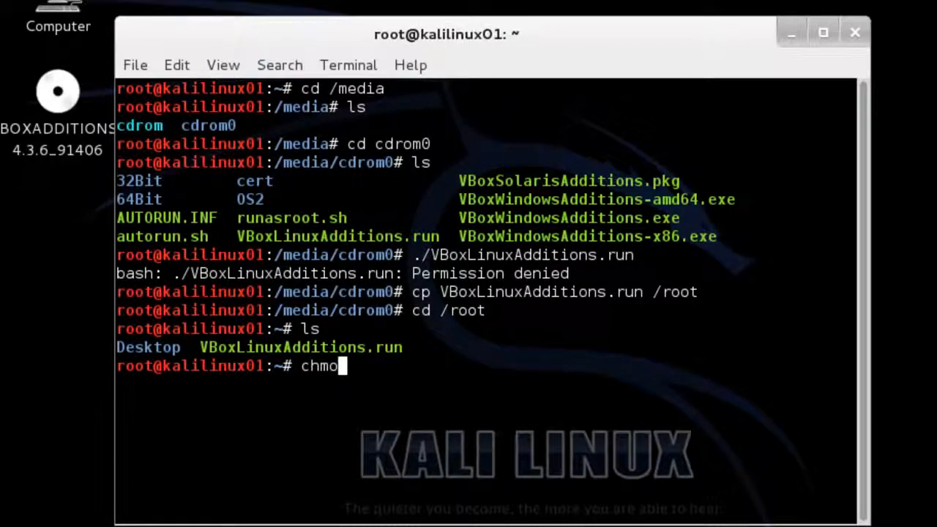
pyautogui.write('d 755')
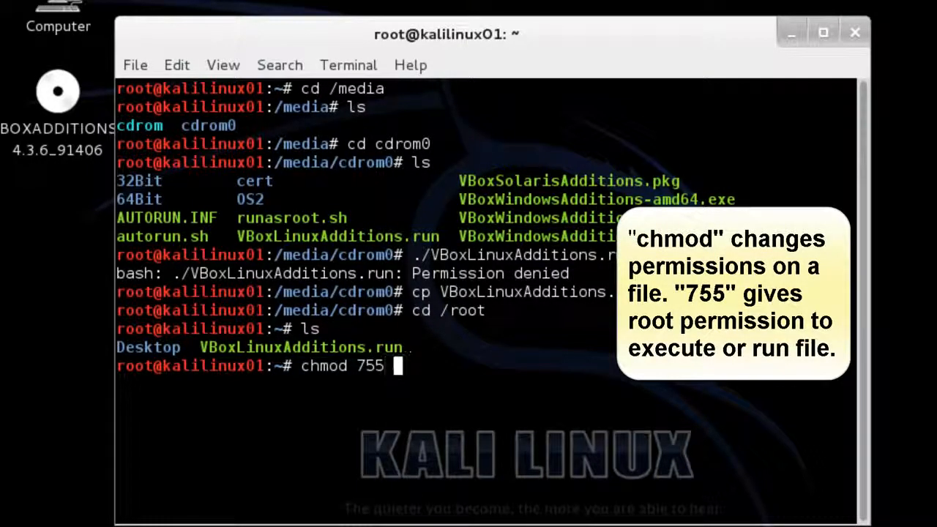
pyautogui.write(' VBox')
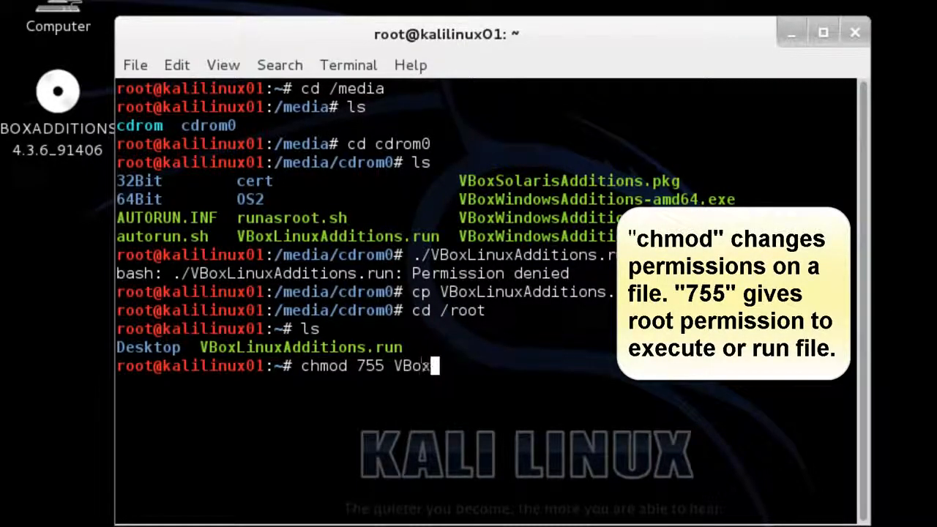
pyautogui.write('LinuxA')
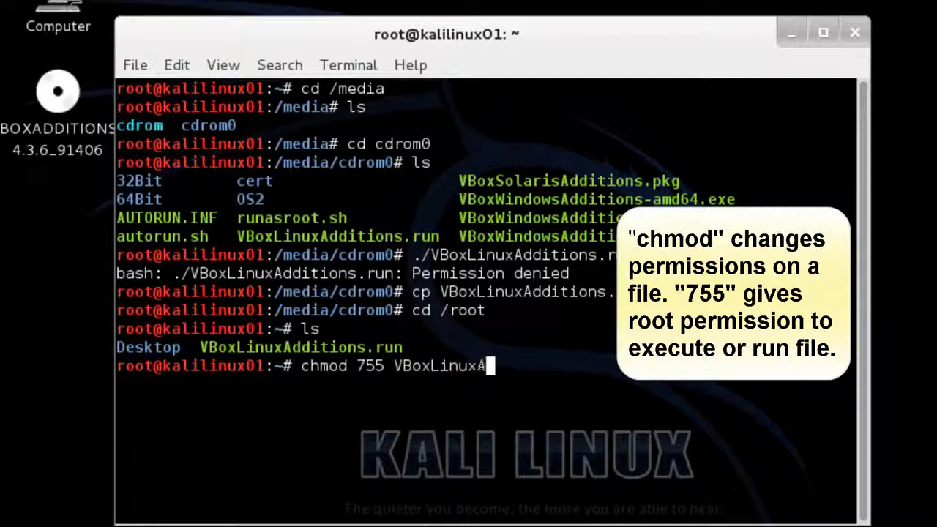
pyautogui.write('dditions.')
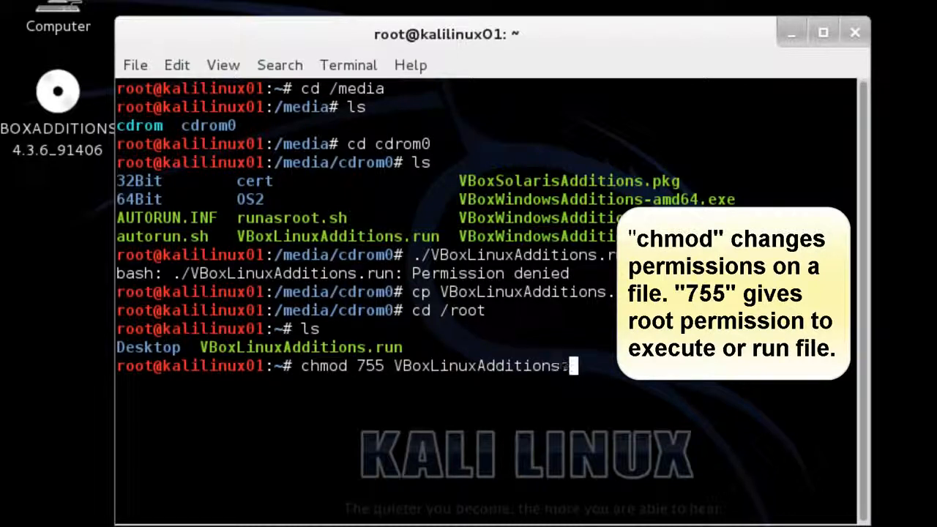
pyautogui.write('run')
pyautogui.press('Return')
pyautogui.write('l')
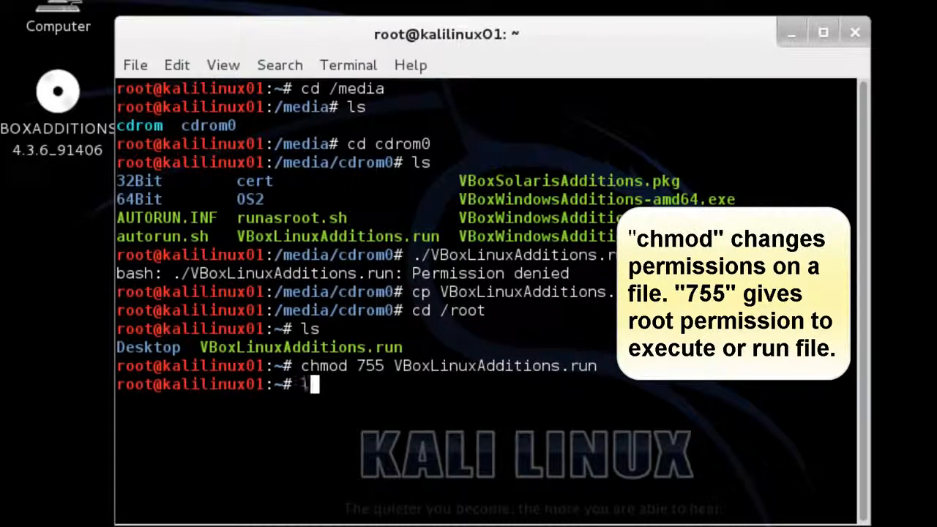
pyautogui.write('s -l')
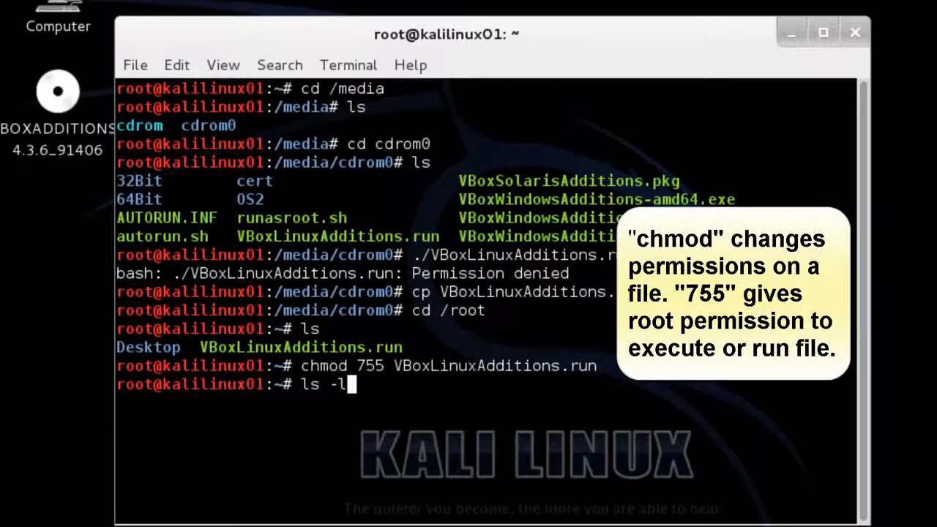
pyautogui.press('Return')
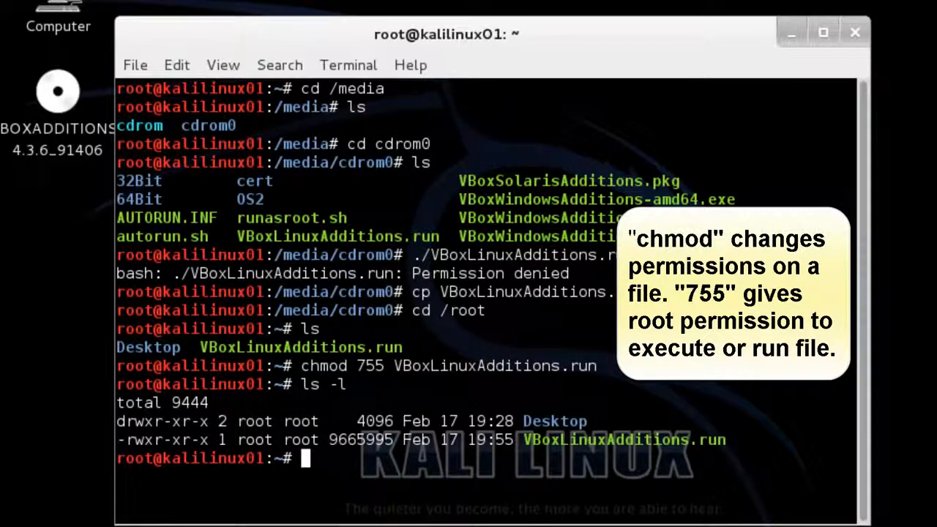
# - Rerun ./VBoxLinuxAdditions.run from command history to install Guest Additions 4.3.6
pyautogui.press('Up')
pyautogui.press('Up')
pyautogui.press('Up')
pyautogui.press('Up')
pyautogui.press('Up')
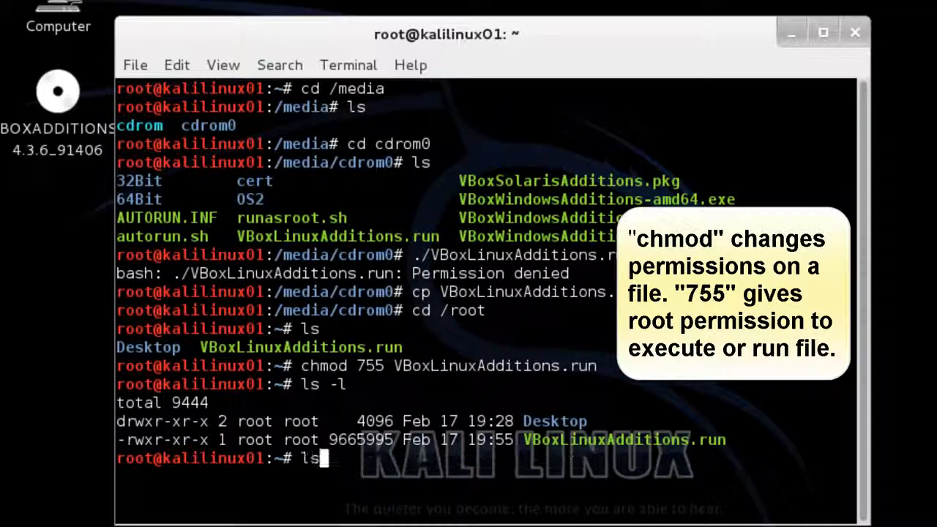
pyautogui.press('Up')
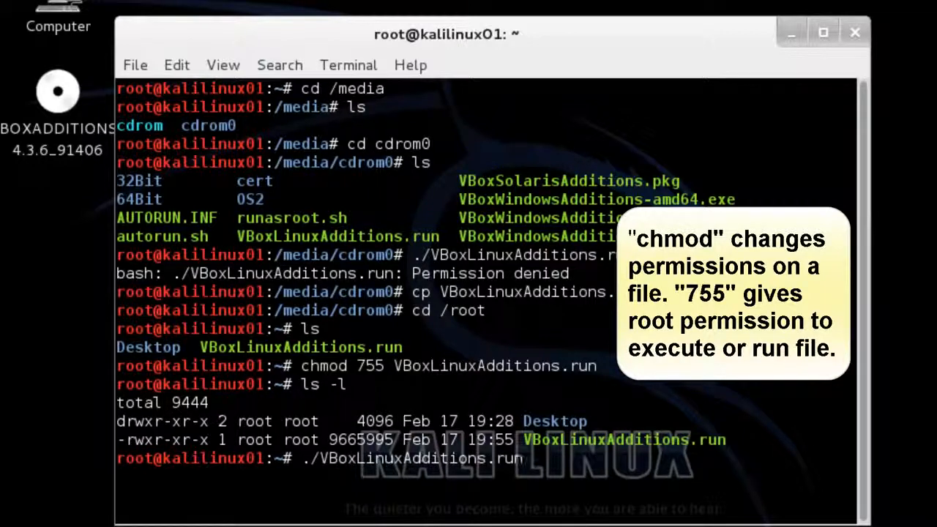
pyautogui.press('Return')
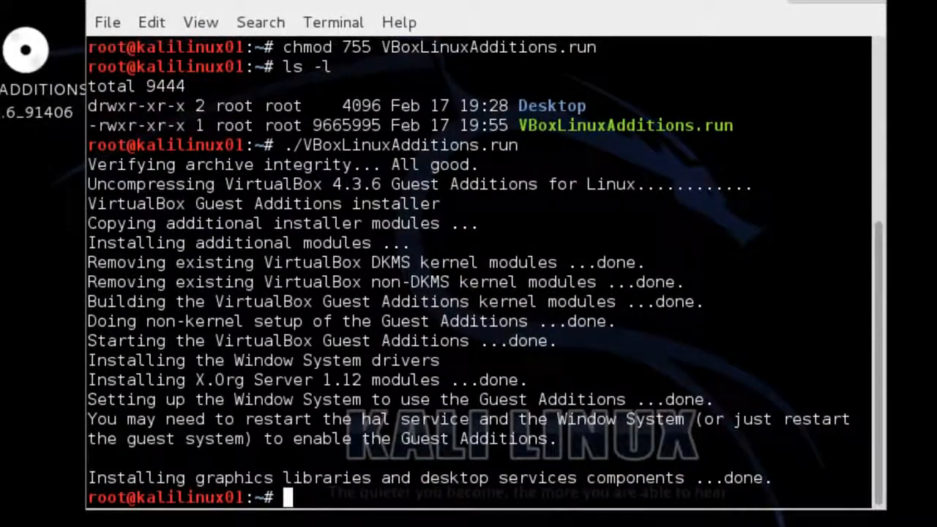
# - Once the installer reports done, restart Kali with the reboot command
pyautogui.write('reboot')
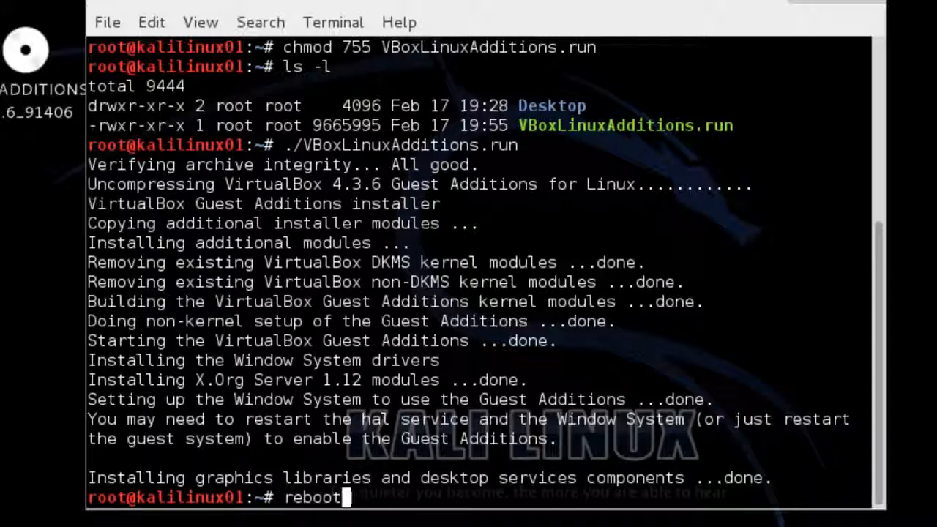
pyautogui.press('Return')
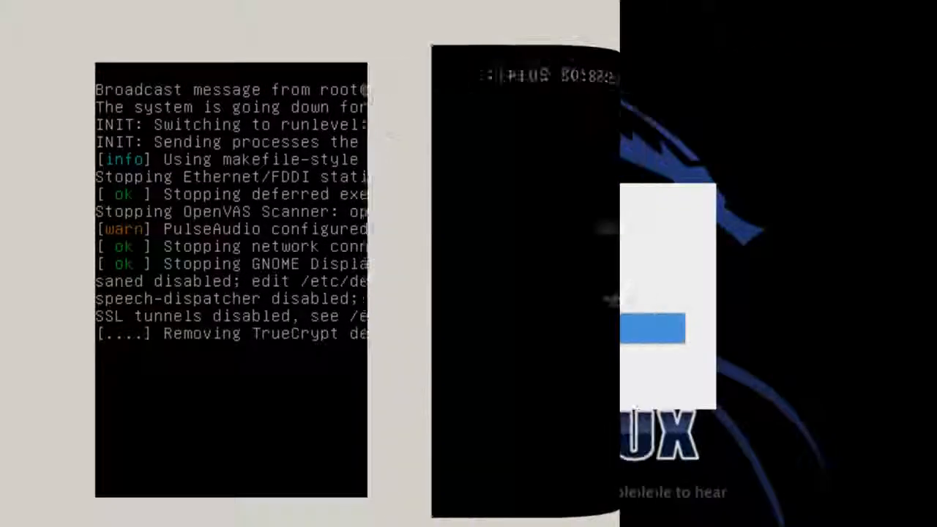
# - Log back in through Other... as user root with the account password
pyautogui.click(348, 327)
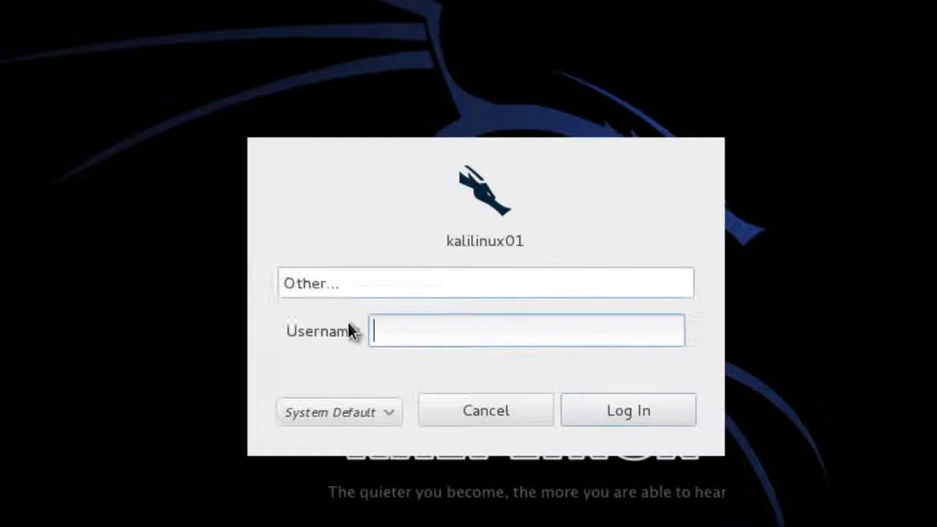
pyautogui.write('root')
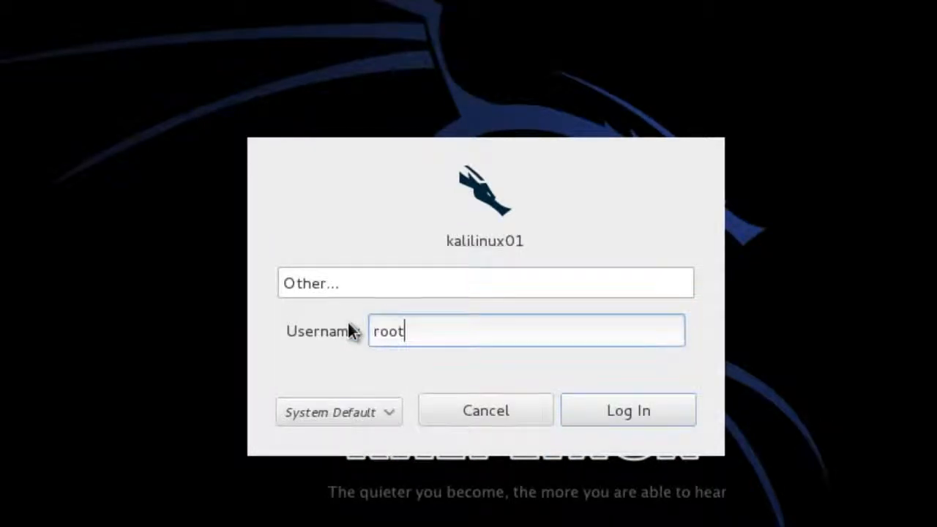
pyautogui.click(616, 412)
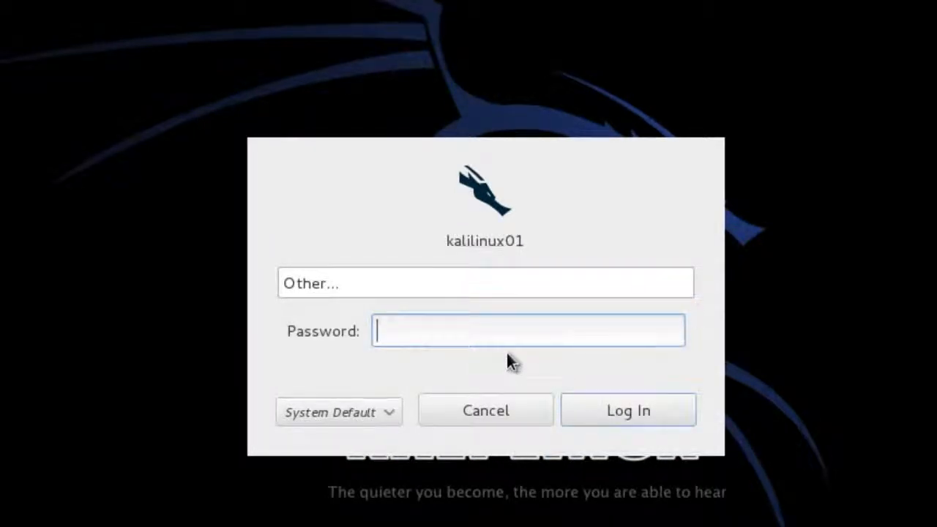
pyautogui.write('********')
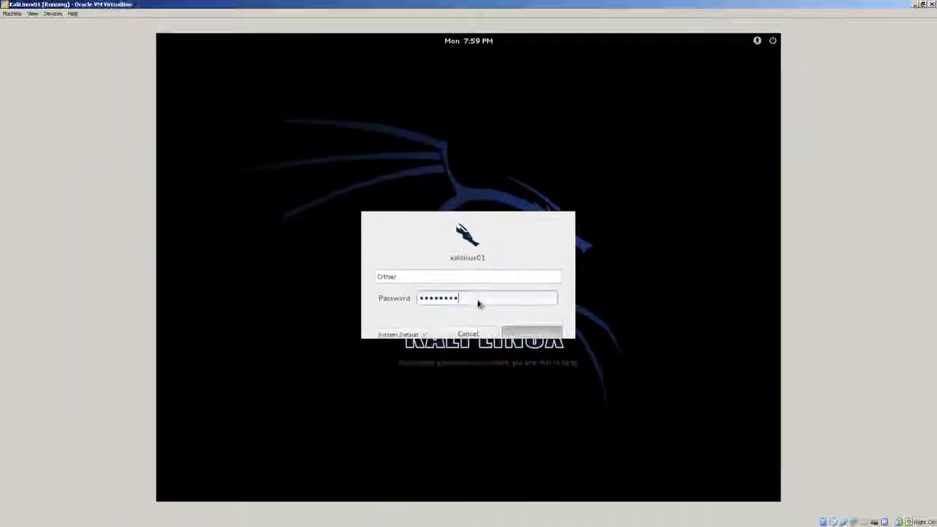
pyautogui.press('Return')
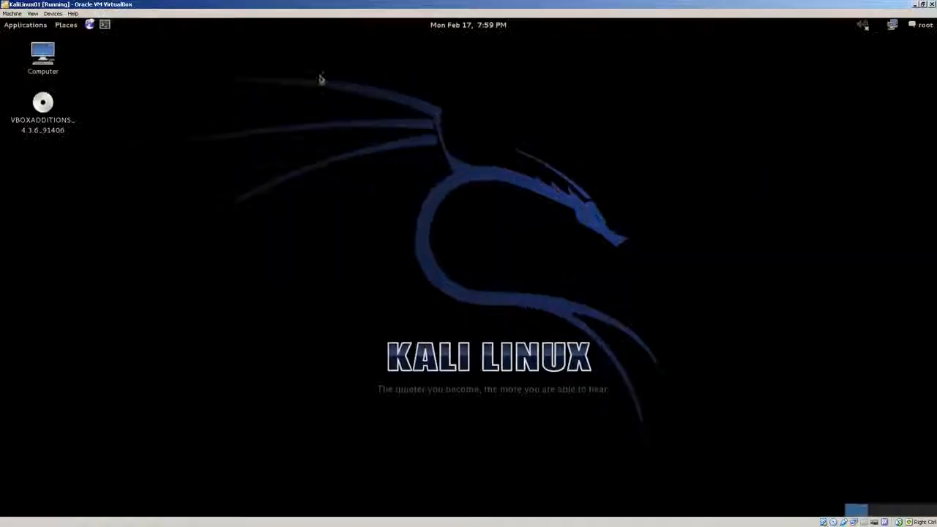